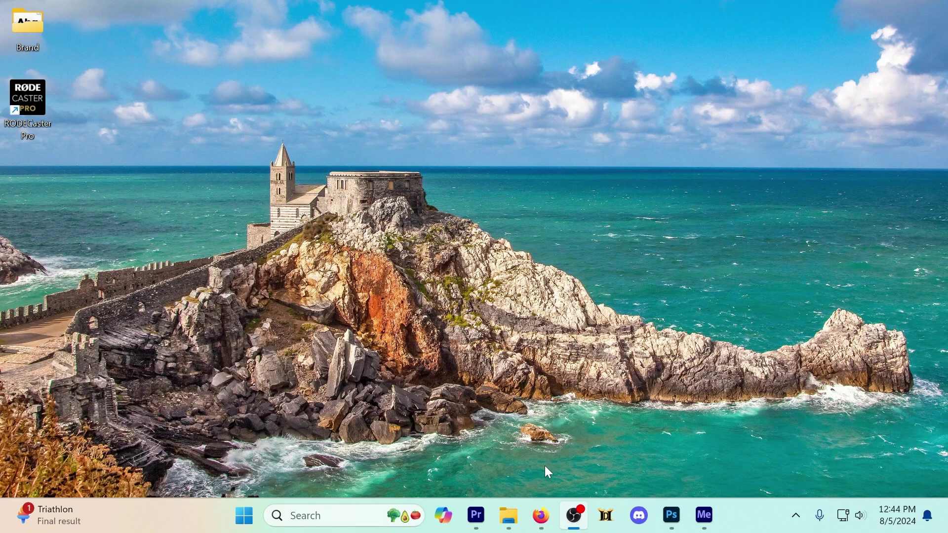
- Bring the D2R Reimagined mod page forward in Firefox and check its web address
{"action": "left_click", "coordinate": [541, 516]}
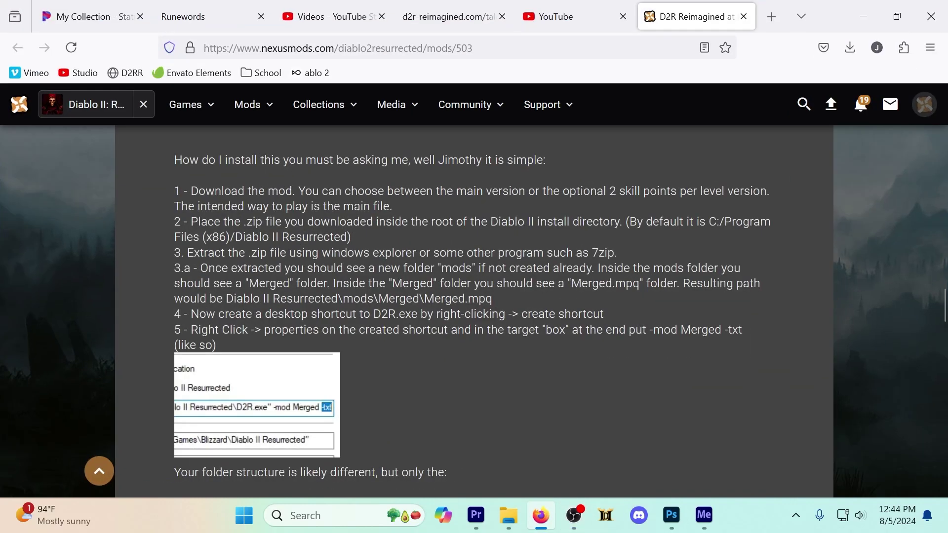
{"action": "scroll", "coordinate": [328, 260], "scroll_direction": "up", "scroll_amount": 3}
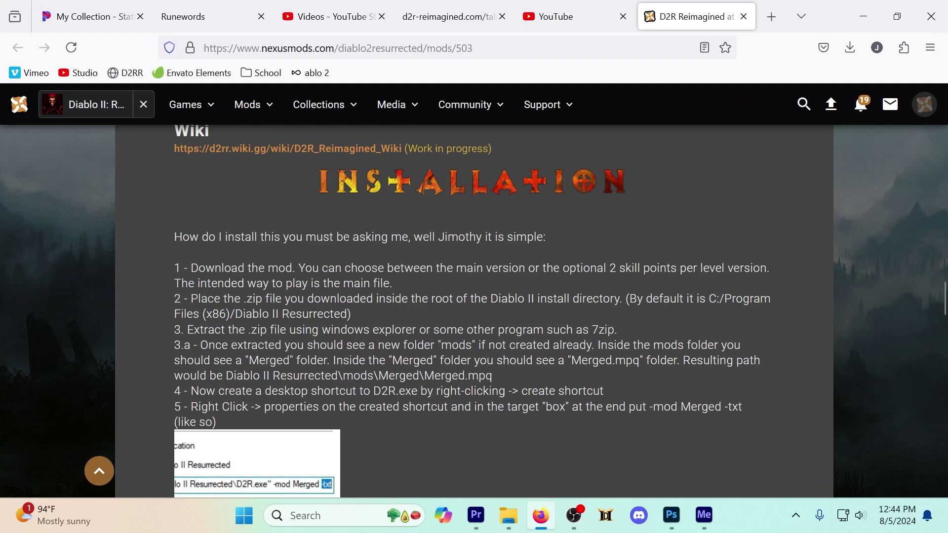
{"action": "left_click", "coordinate": [506, 49]}
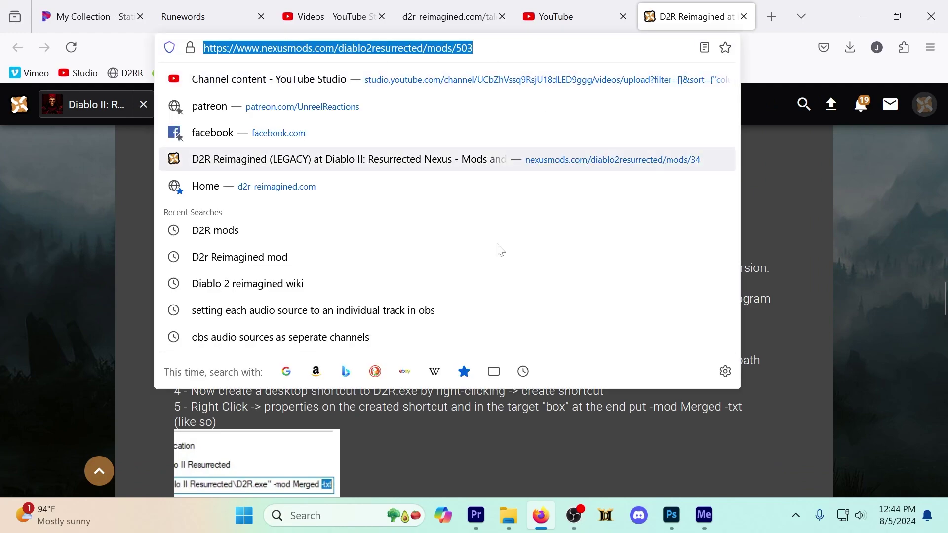
{"action": "left_click", "coordinate": [689, 379]}
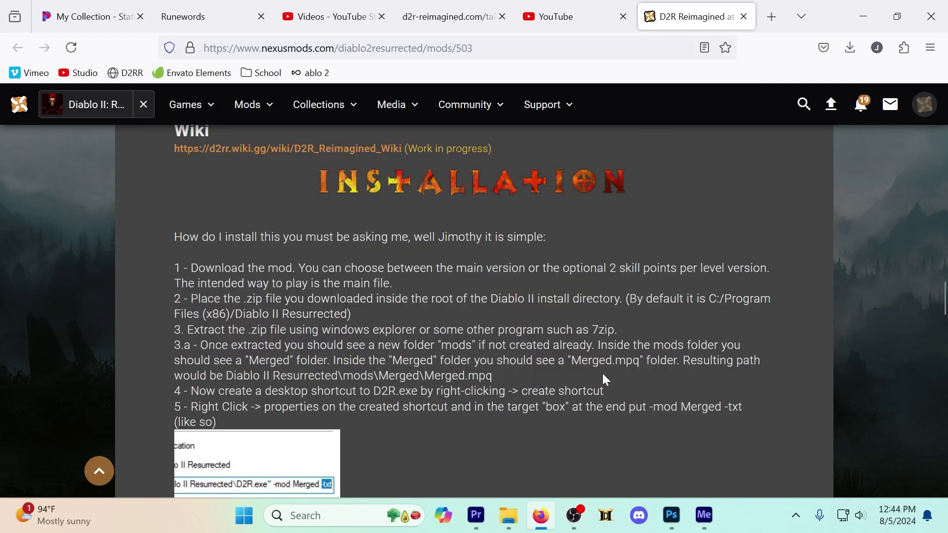
- Read through the Installation section, then scroll back up to the mod tabs
{"action": "scroll", "coordinate": [381, 333], "scroll_direction": "up", "scroll_amount": 8}
{"action": "scroll", "coordinate": [384, 335], "scroll_direction": "down", "scroll_amount": 5}
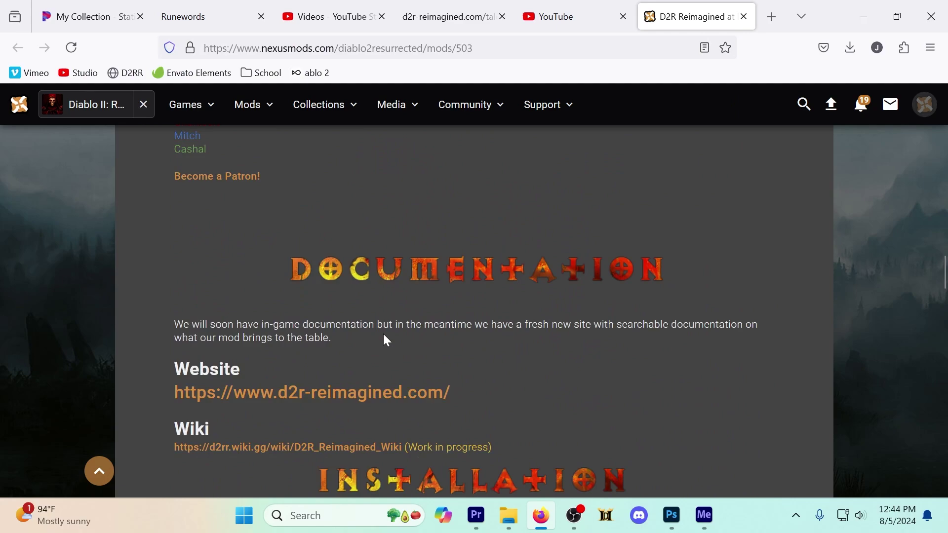
{"action": "scroll", "coordinate": [384, 334], "scroll_direction": "up", "scroll_amount": 20}
{"action": "scroll", "coordinate": [385, 334], "scroll_direction": "up", "scroll_amount": 15}
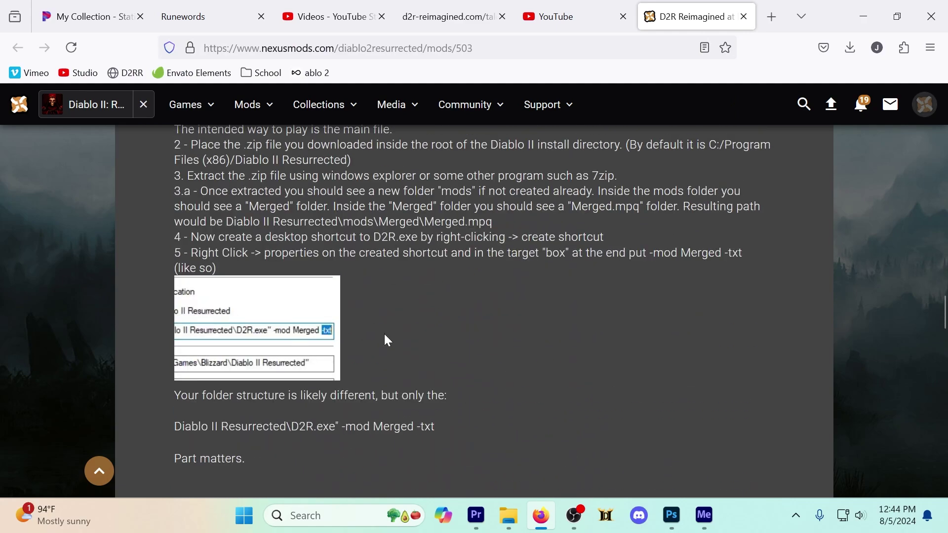
{"action": "scroll", "coordinate": [384, 334], "scroll_direction": "down", "scroll_amount": 8}
{"action": "scroll", "coordinate": [384, 334], "scroll_direction": "down", "scroll_amount": 2}
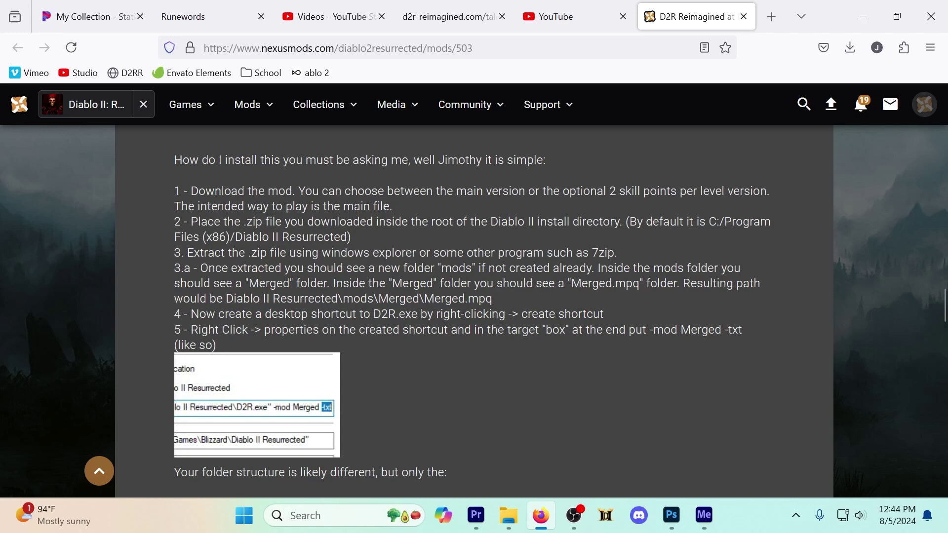
{"action": "left_click_drag", "start_coordinate": [204, 191], "coordinate": [286, 191]}
{"action": "scroll", "coordinate": [366, 242], "scroll_direction": "up", "scroll_amount": 10}
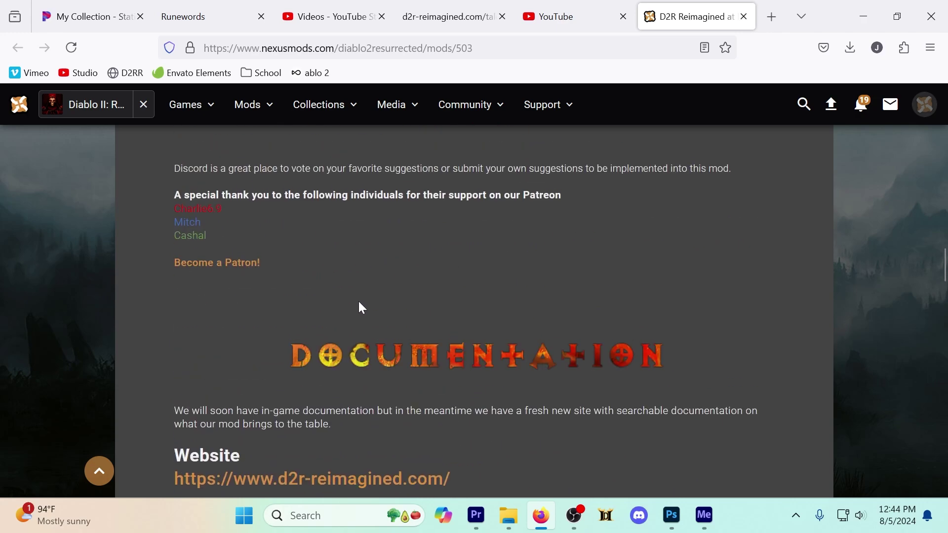
{"action": "scroll", "coordinate": [360, 303], "scroll_direction": "up", "scroll_amount": 15}
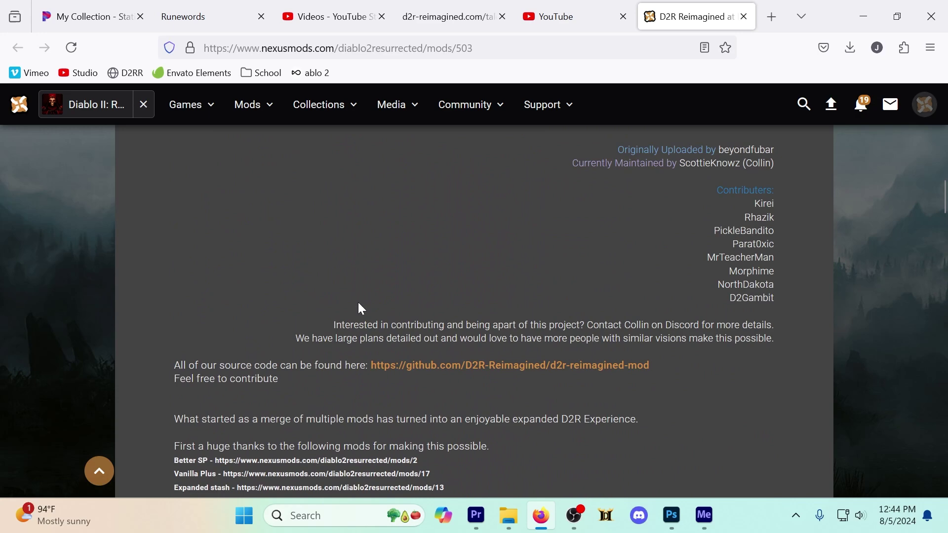
{"action": "scroll", "coordinate": [359, 303], "scroll_direction": "up", "scroll_amount": 10}
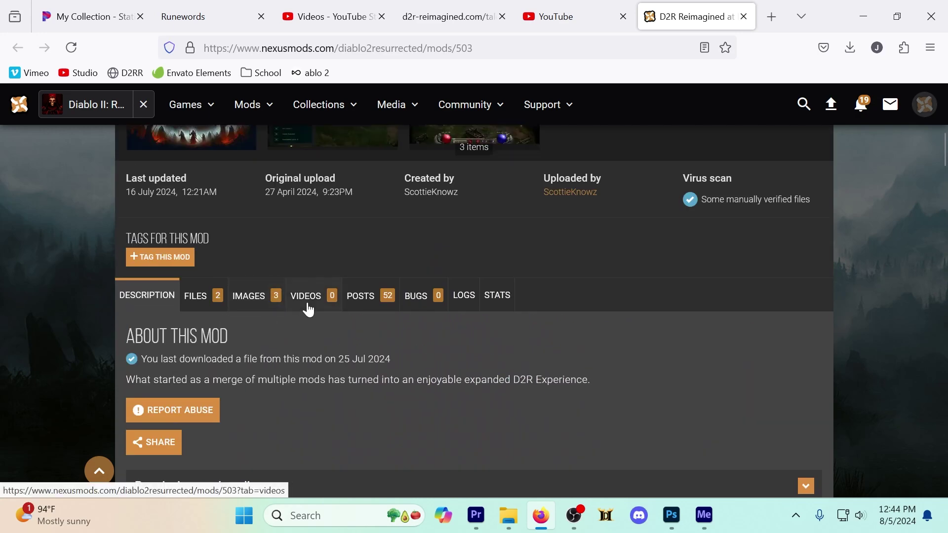
- Open the FILES tab and review the Main and Optional files
{"action": "left_click", "coordinate": [207, 296]}
{"action": "scroll", "coordinate": [202, 346], "scroll_direction": "down", "scroll_amount": 5}
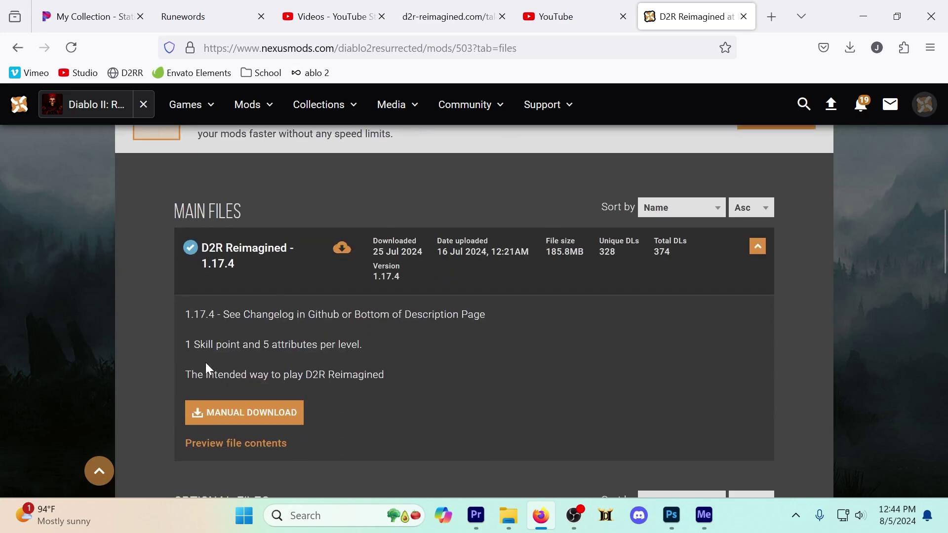
{"action": "scroll", "coordinate": [242, 249], "scroll_direction": "down", "scroll_amount": 5}
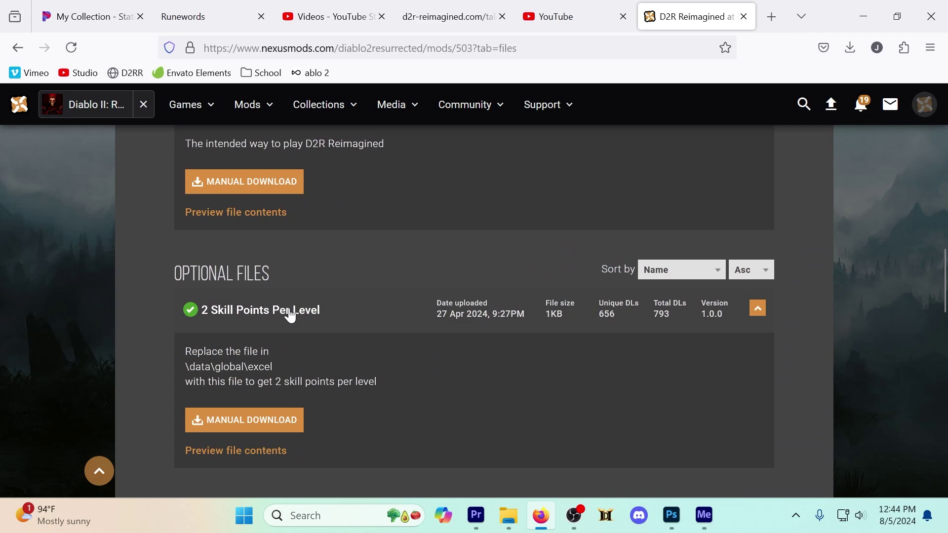
{"action": "scroll", "coordinate": [288, 314], "scroll_direction": "up", "scroll_amount": 5}
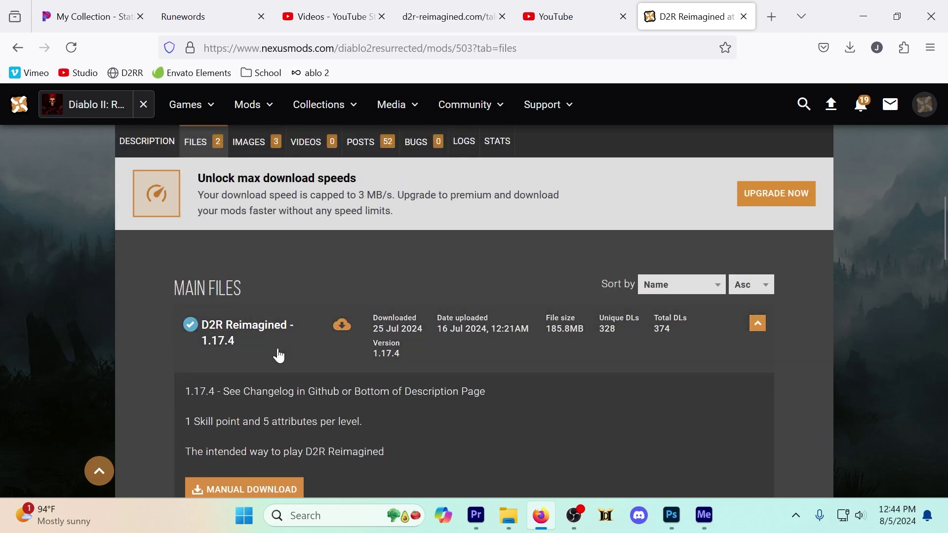
- Read the 1.17.4 file notes about 2 skill points per level, with file 2949's page loading
{"action": "left_click_drag", "start_coordinate": [194, 421], "coordinate": [270, 421]}
{"action": "left_click", "coordinate": [270, 421]}
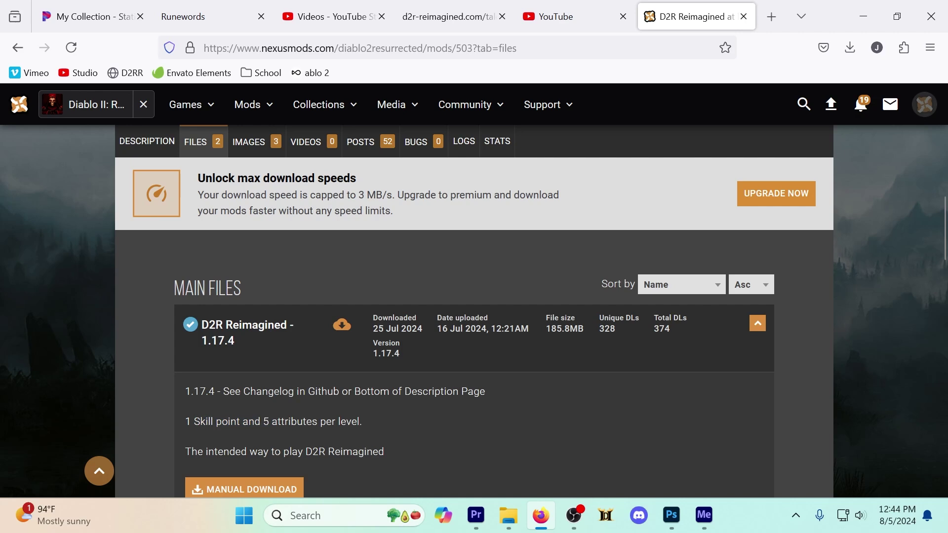
{"action": "scroll", "coordinate": [324, 421], "scroll_direction": "down", "scroll_amount": 6}
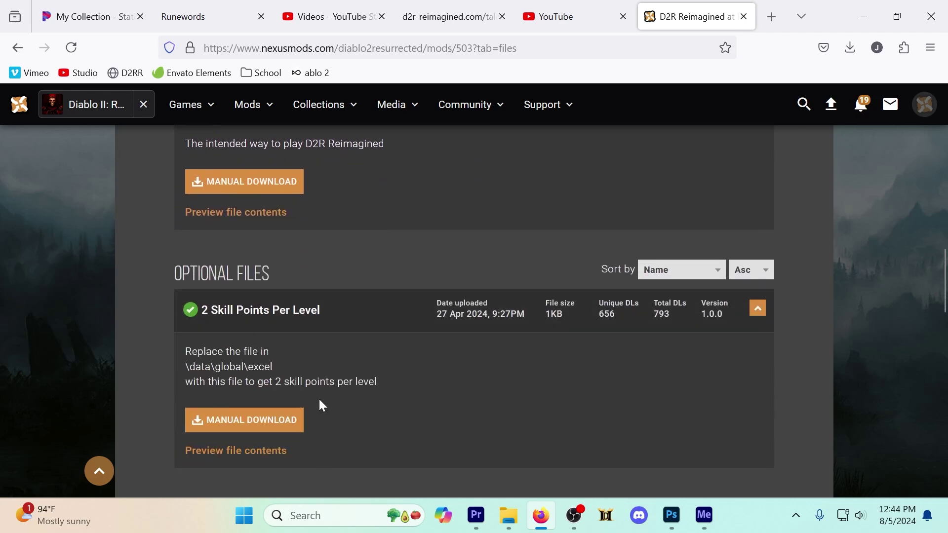
{"action": "left_click_drag", "start_coordinate": [275, 382], "coordinate": [395, 389]}
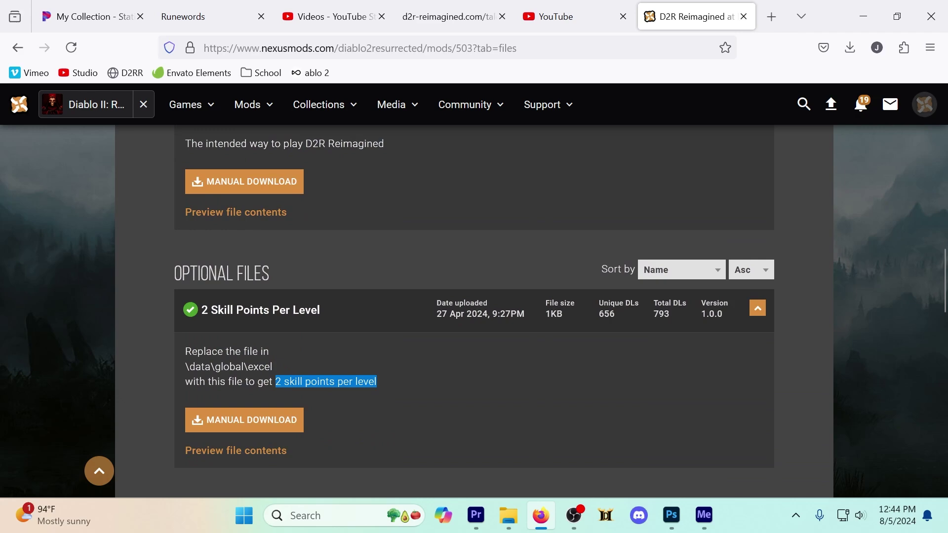
{"action": "left_click", "coordinate": [395, 389]}
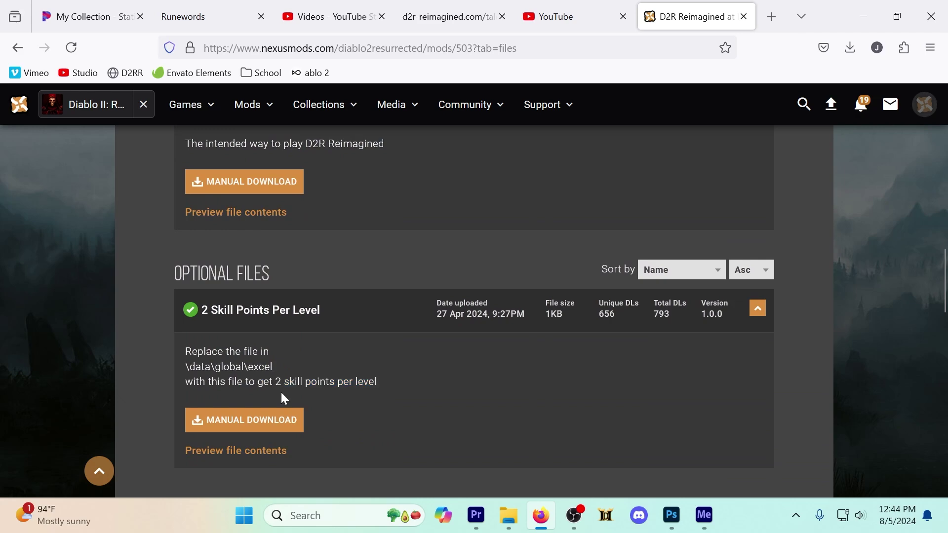
{"action": "scroll", "coordinate": [299, 410], "scroll_direction": "up", "scroll_amount": 6}
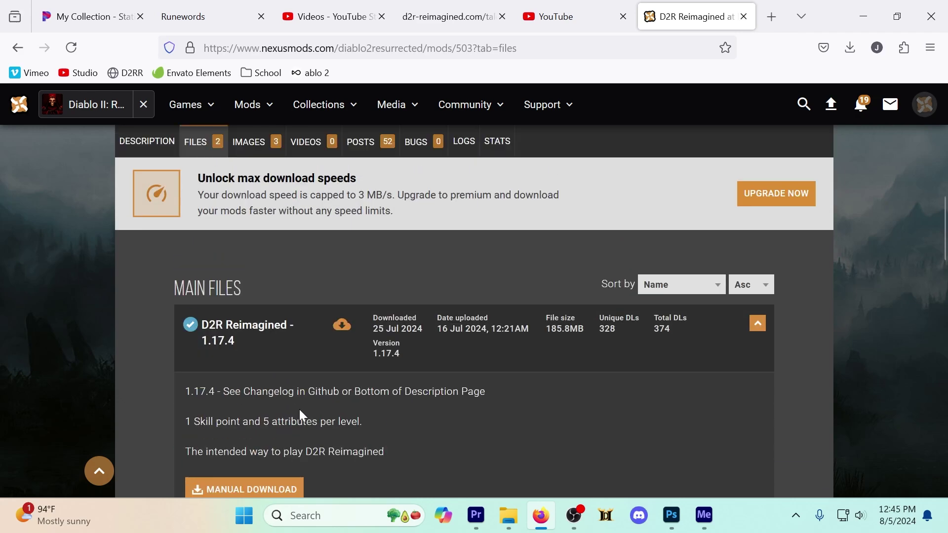
{"action": "scroll", "coordinate": [273, 396], "scroll_direction": "down", "scroll_amount": 3}
- Download the D2R Reimagined 1.17.4 .7z archive (186 MB) via Slow Download, dismissing the ads
{"action": "left_click", "coordinate": [236, 345]}
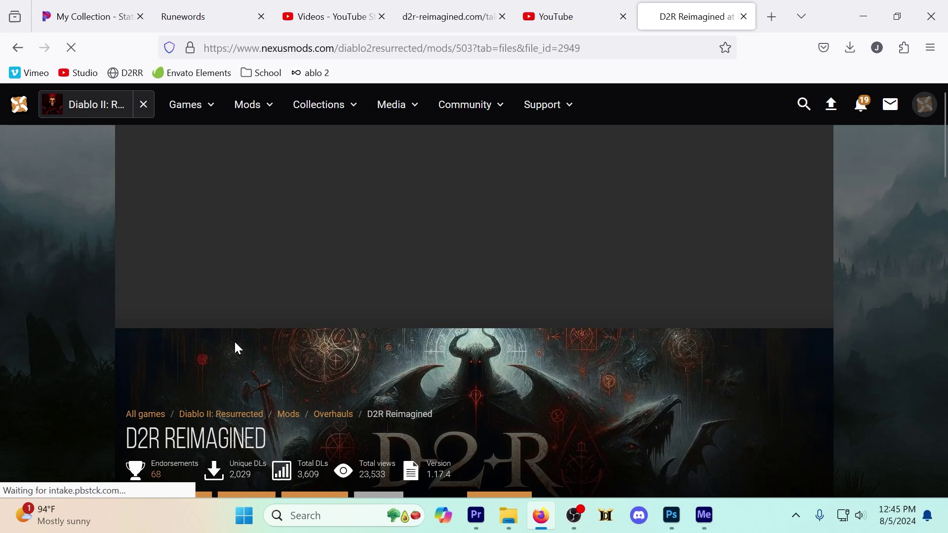
{"action": "scroll", "coordinate": [607, 252], "scroll_direction": "down", "scroll_amount": 1}
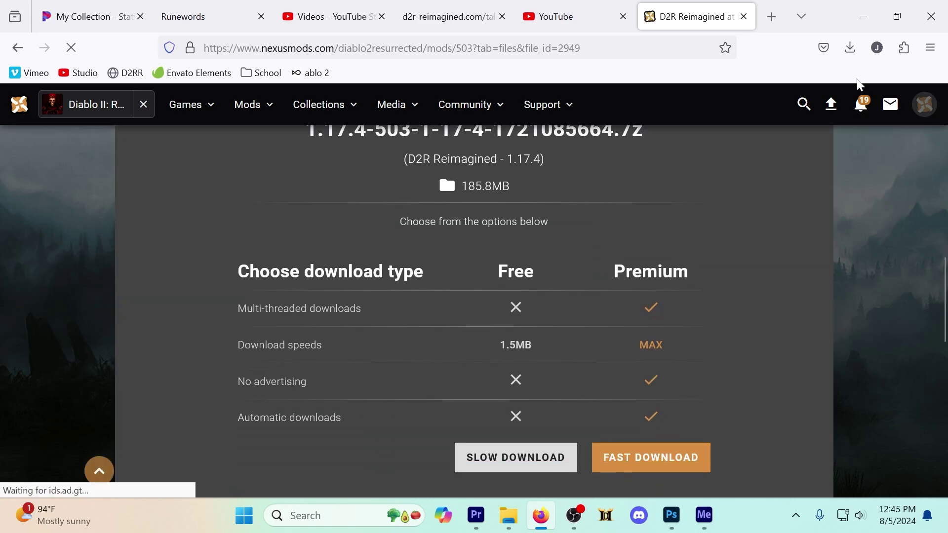
{"action": "scroll", "coordinate": [656, 346], "scroll_direction": "down", "scroll_amount": 1}
{"action": "left_click", "coordinate": [729, 415]}
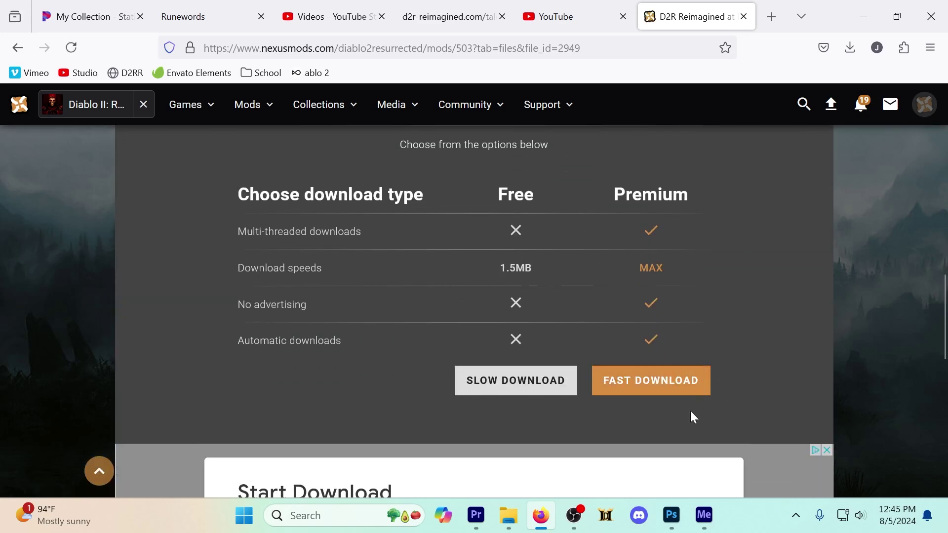
{"action": "left_click", "coordinate": [504, 385]}
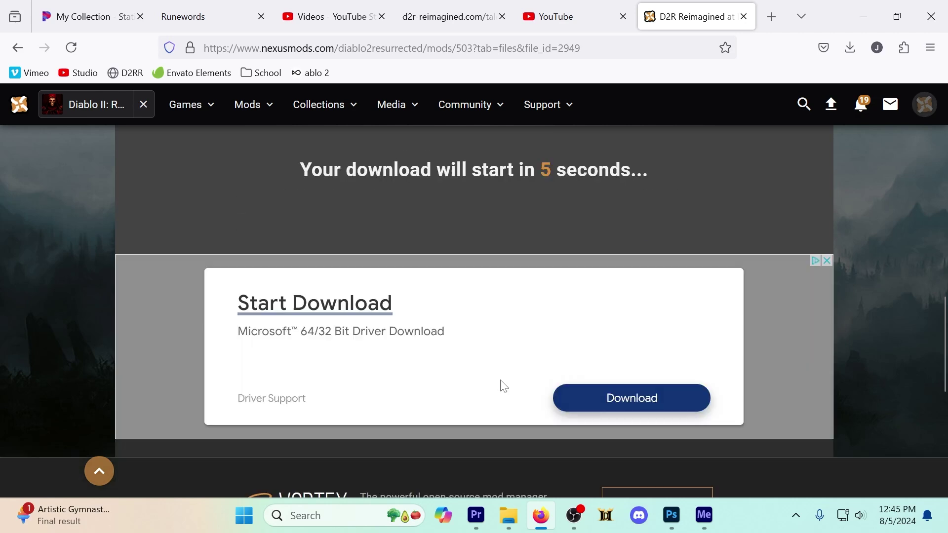
{"action": "left_click", "coordinate": [832, 258]}
{"action": "scroll", "coordinate": [784, 309], "scroll_direction": "up", "scroll_amount": 3}
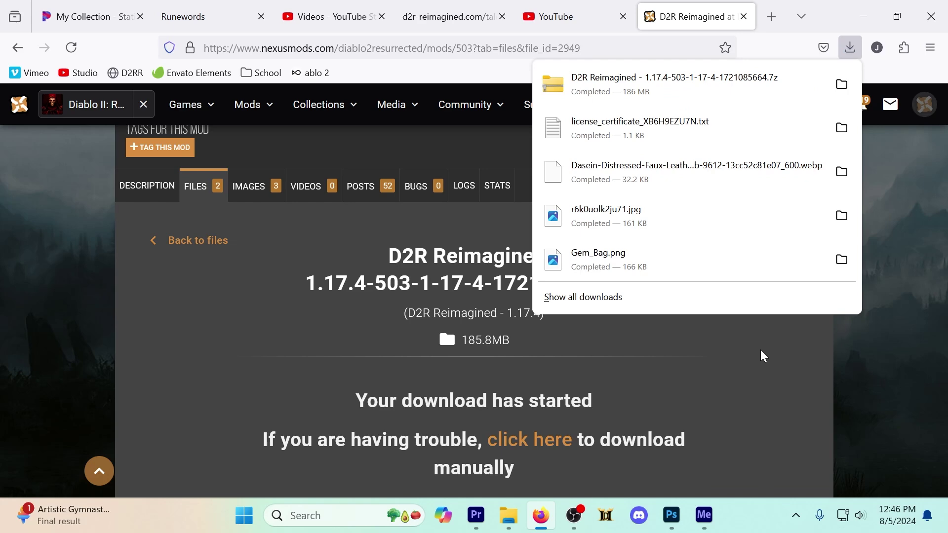
- Show the downloaded archive in the Downloads folder and move that window aside
{"action": "left_click", "coordinate": [841, 84]}
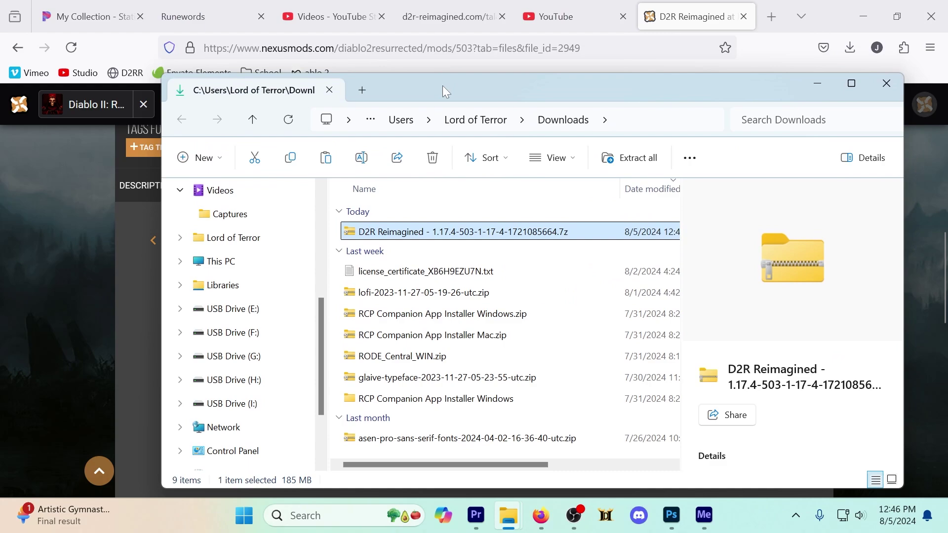
{"action": "left_click_drag", "start_coordinate": [442, 85], "coordinate": [772, 110]}
{"action": "left_click", "coordinate": [323, 201]}
{"action": "scroll", "coordinate": [325, 223], "scroll_direction": "down", "scroll_amount": 10}
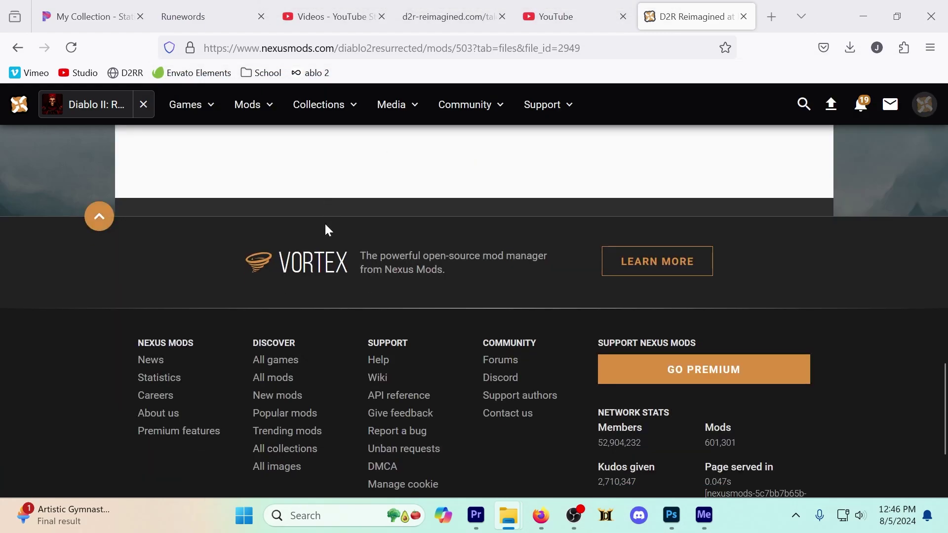
{"action": "scroll", "coordinate": [333, 251], "scroll_direction": "up", "scroll_amount": 12}
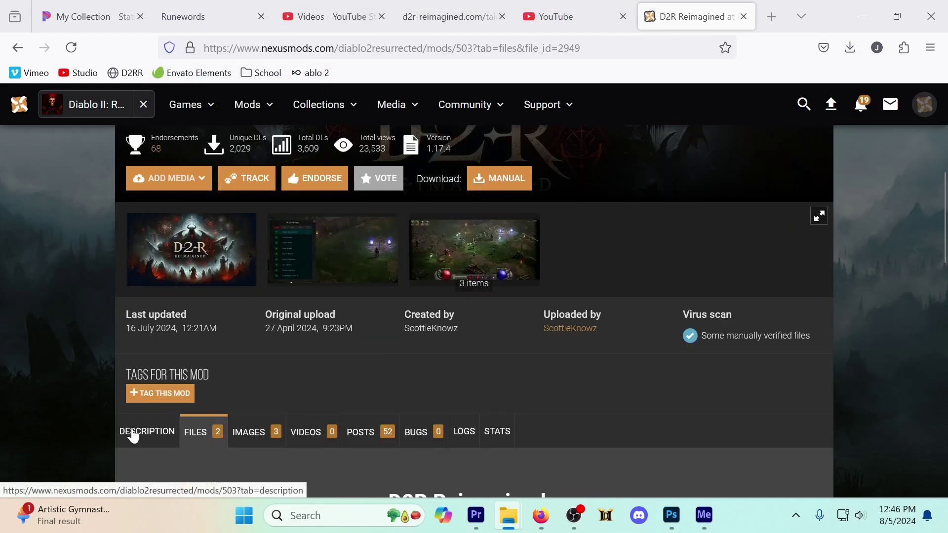
- Read installation step 2 in the DESCRIPTION, noting the zip's destination and default install path
{"action": "left_click", "coordinate": [138, 432]}
{"action": "scroll", "coordinate": [312, 356], "scroll_direction": "down", "scroll_amount": 10}
{"action": "scroll", "coordinate": [315, 336], "scroll_direction": "down", "scroll_amount": 12}
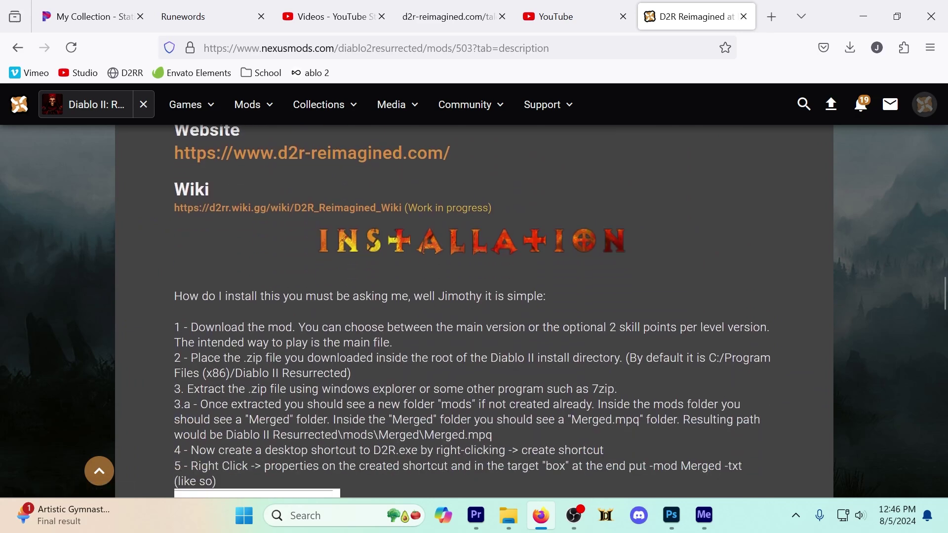
{"action": "left_click_drag", "start_coordinate": [442, 358], "coordinate": [619, 357]}
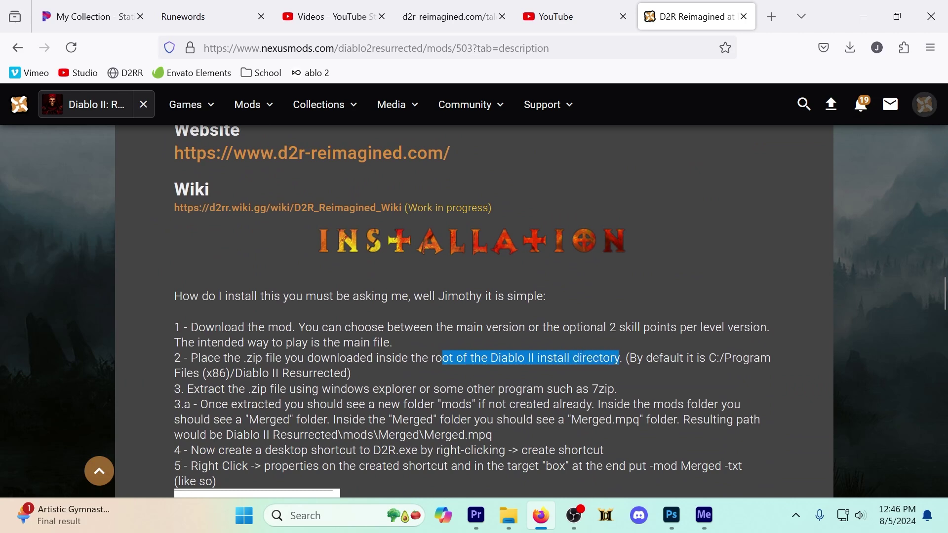
{"action": "left_click_drag", "start_coordinate": [715, 358], "coordinate": [770, 357]}
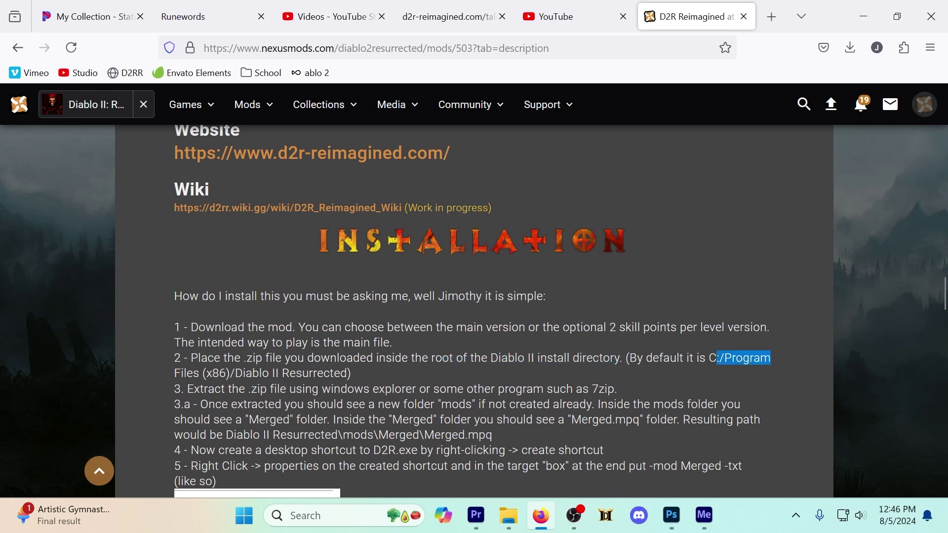
{"action": "left_click_drag", "start_coordinate": [642, 357], "coordinate": [645, 357]}
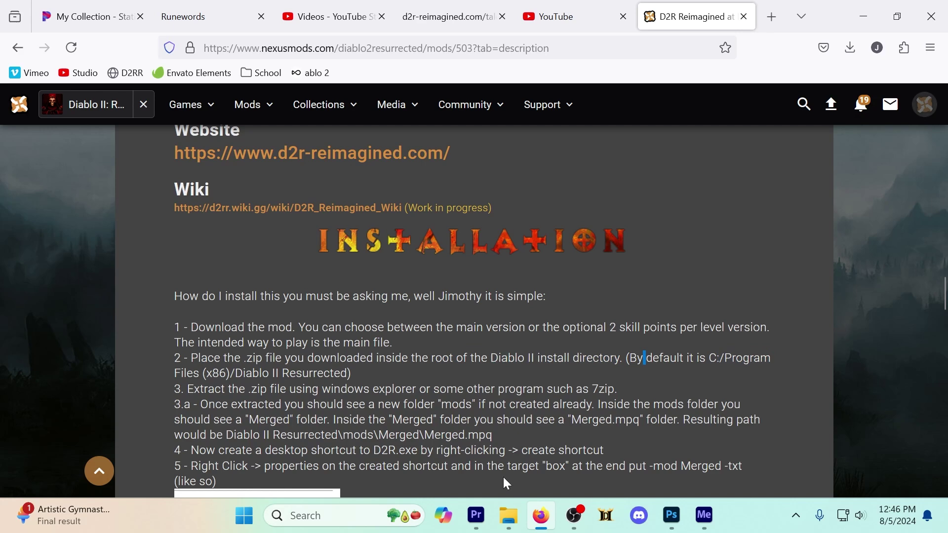
{"action": "mouse_move", "coordinate": [509, 515]}
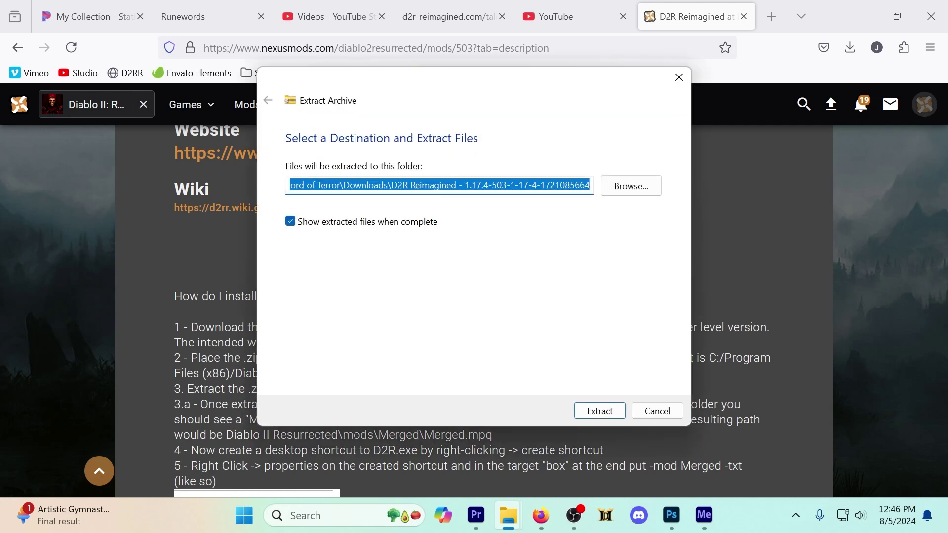
- Set 4Tb M2 (D:) > Diablo II Resurrected as destination and extract the archive's 2,065 items
{"action": "left_click", "coordinate": [626, 187]}
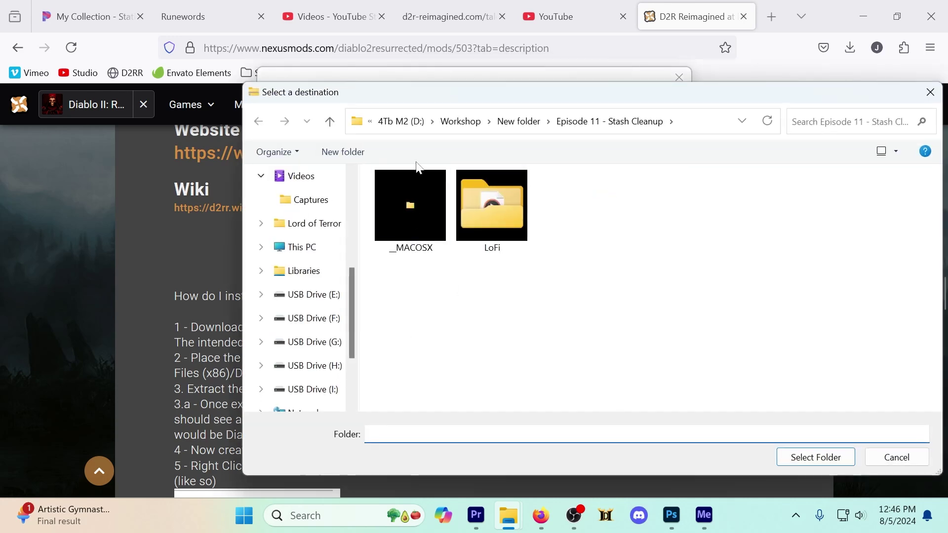
{"action": "left_click", "coordinate": [401, 121]}
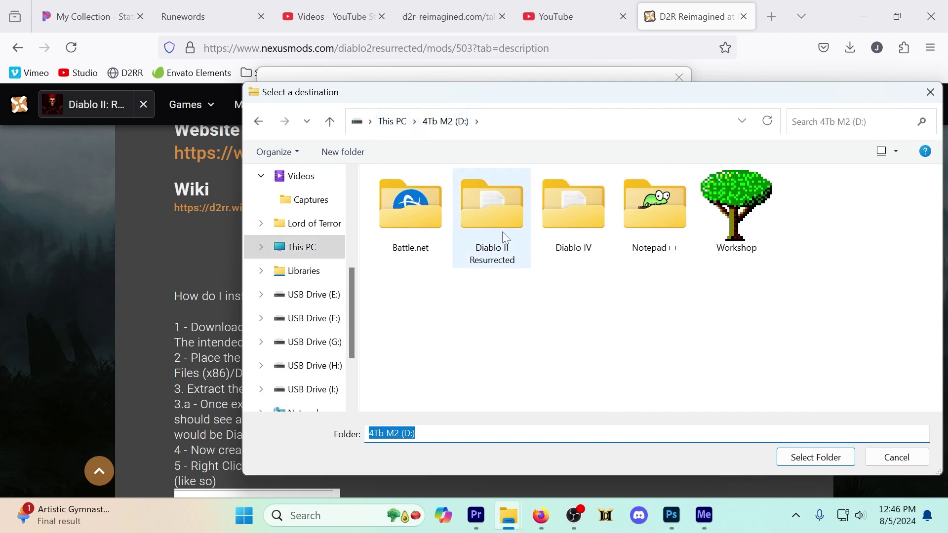
{"action": "double_click", "coordinate": [467, 212]}
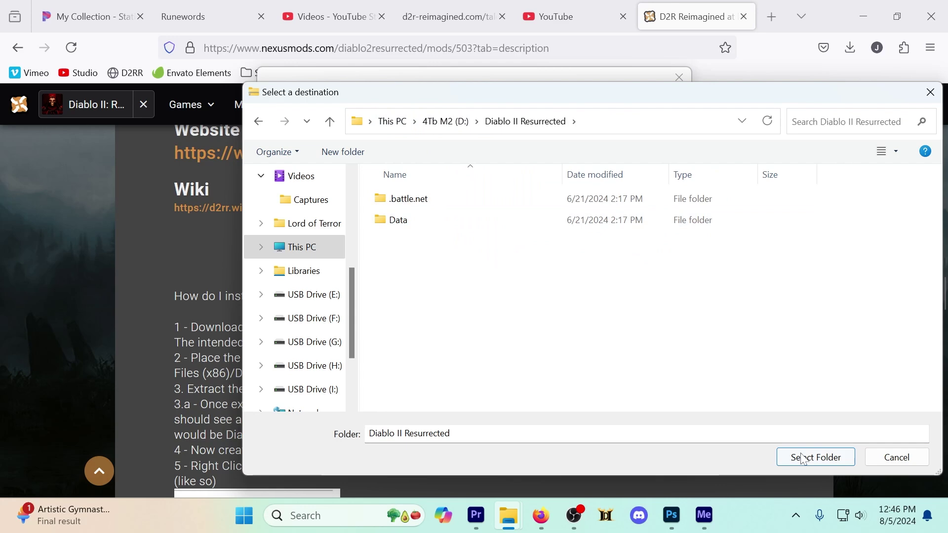
{"action": "left_click", "coordinate": [817, 458]}
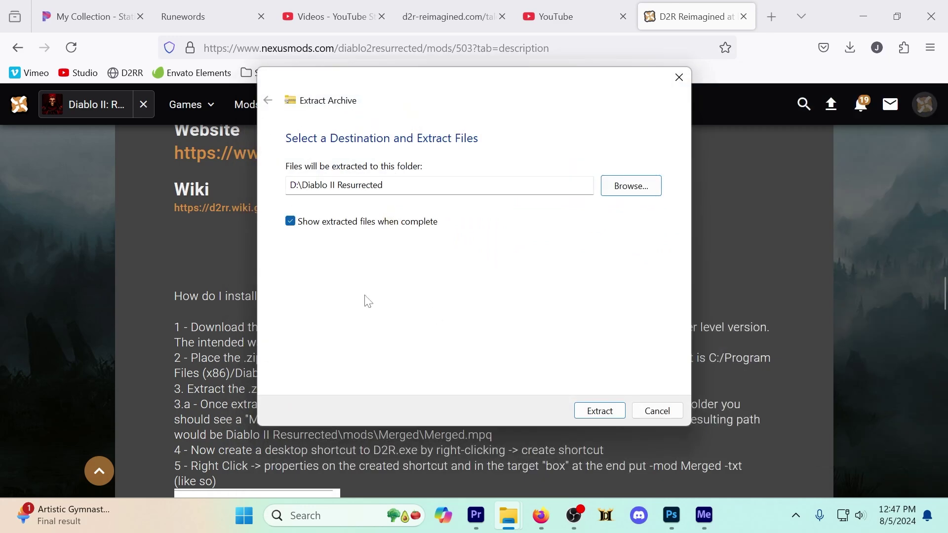
{"action": "left_click", "coordinate": [599, 411]}
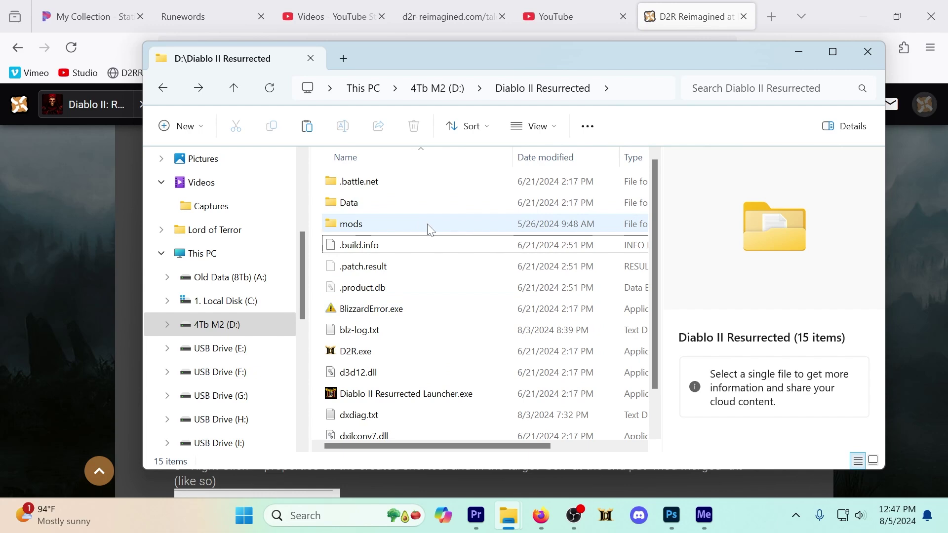
- Inspect the mods folder, D2R.exe and Diablo II Resurrected Launcher.exe, then minimize the folder window
{"action": "left_click", "coordinate": [356, 226]}
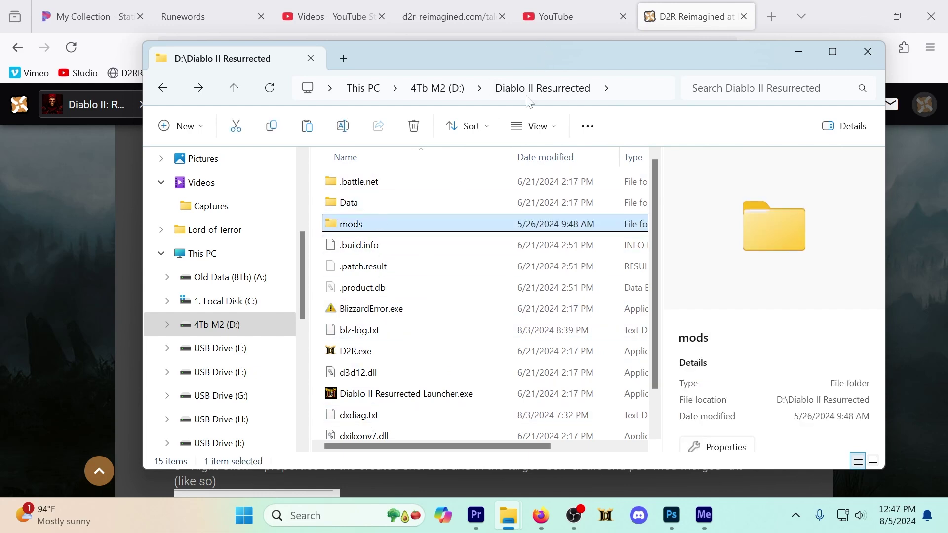
{"action": "left_click", "coordinate": [370, 353]}
{"action": "scroll", "coordinate": [371, 357], "scroll_direction": "down", "scroll_amount": 1}
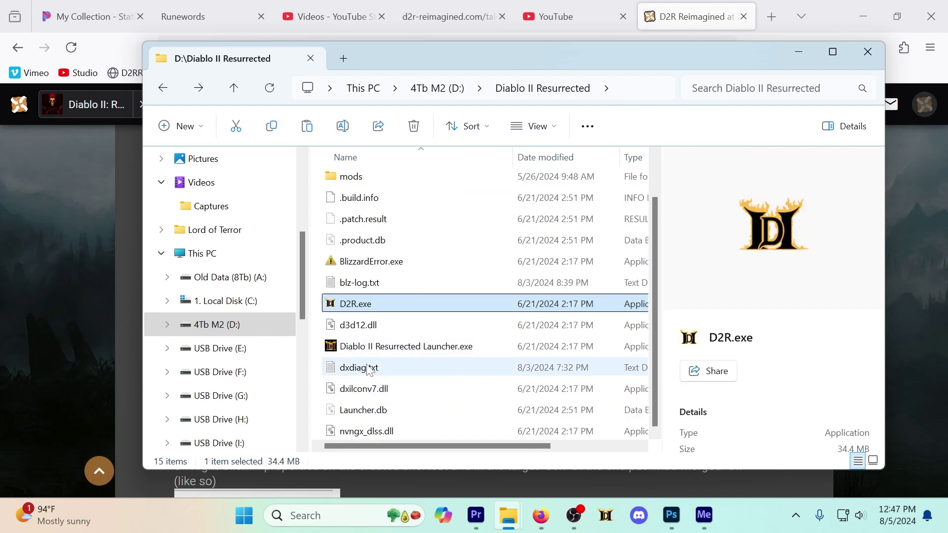
{"action": "left_click", "coordinate": [376, 352]}
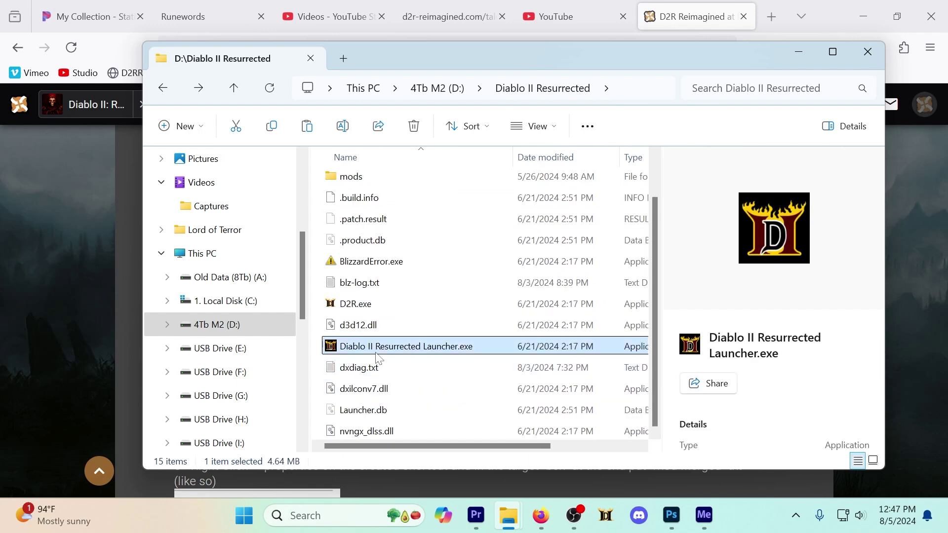
{"action": "scroll", "coordinate": [378, 358], "scroll_direction": "up", "scroll_amount": 1}
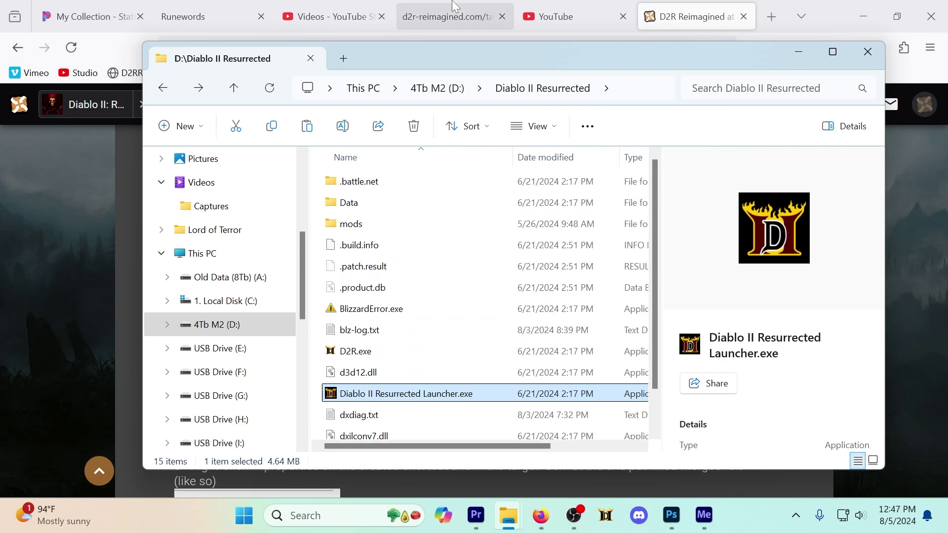
{"action": "left_click", "coordinate": [799, 51]}
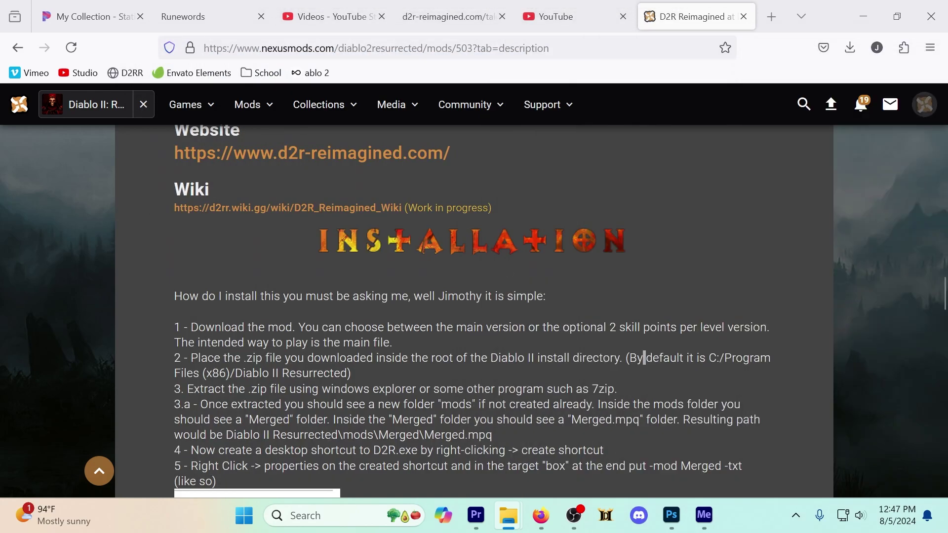
- Read install steps 3 and 3.a, then bring the Diablo II Resurrected folder window over the page
{"action": "scroll", "coordinate": [474, 316], "scroll_direction": "down", "scroll_amount": 2}
{"action": "left_click_drag", "start_coordinate": [184, 312], "coordinate": [615, 312]}
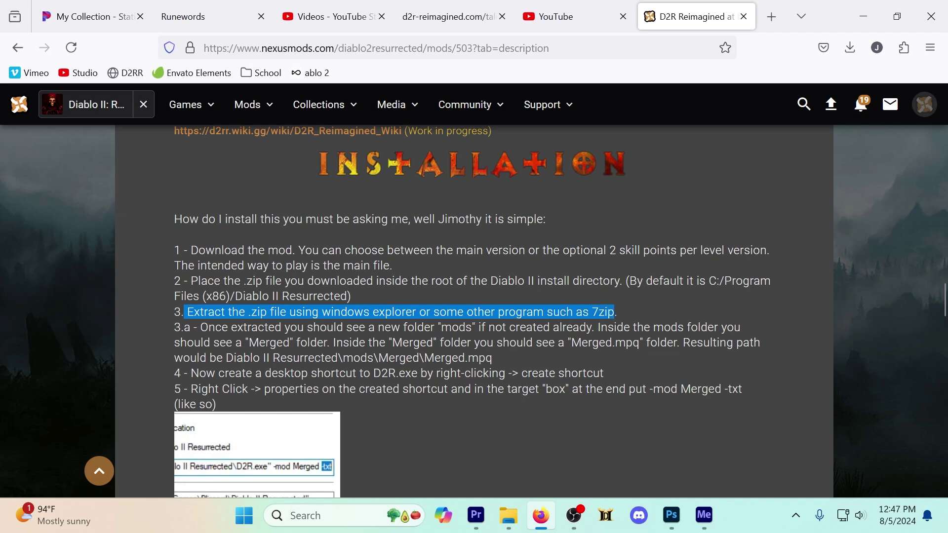
{"action": "left_click_drag", "start_coordinate": [197, 328], "coordinate": [244, 327]}
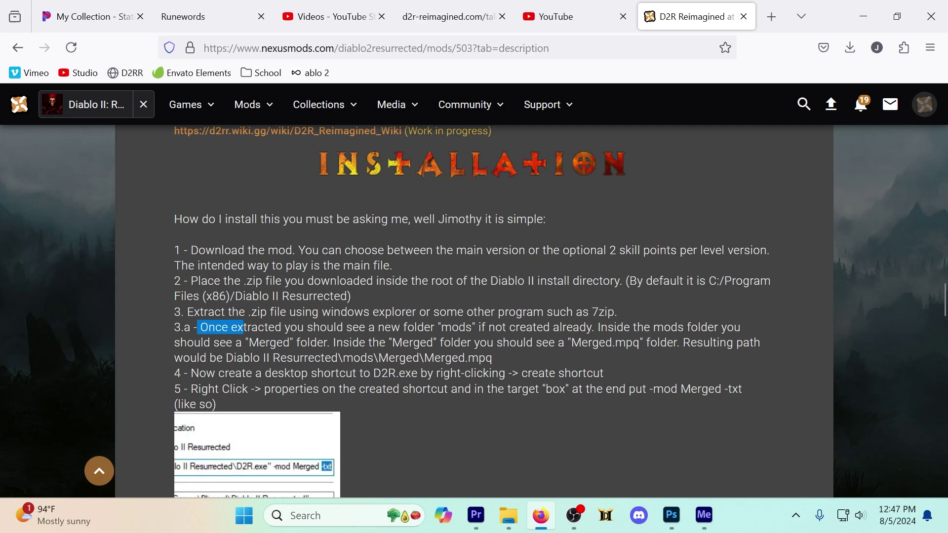
{"action": "left_click", "coordinate": [508, 515]}
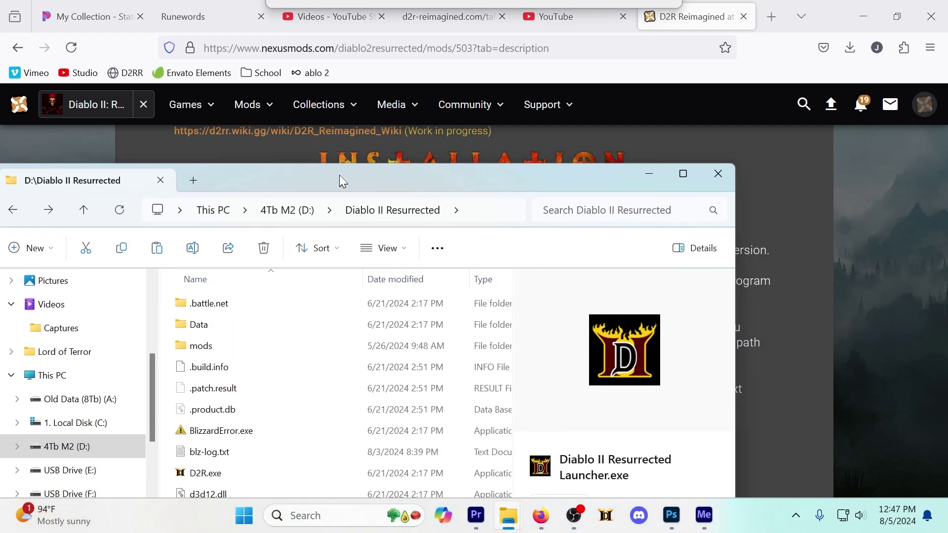
{"action": "left_click_drag", "start_coordinate": [339, 175], "coordinate": [438, 22]}
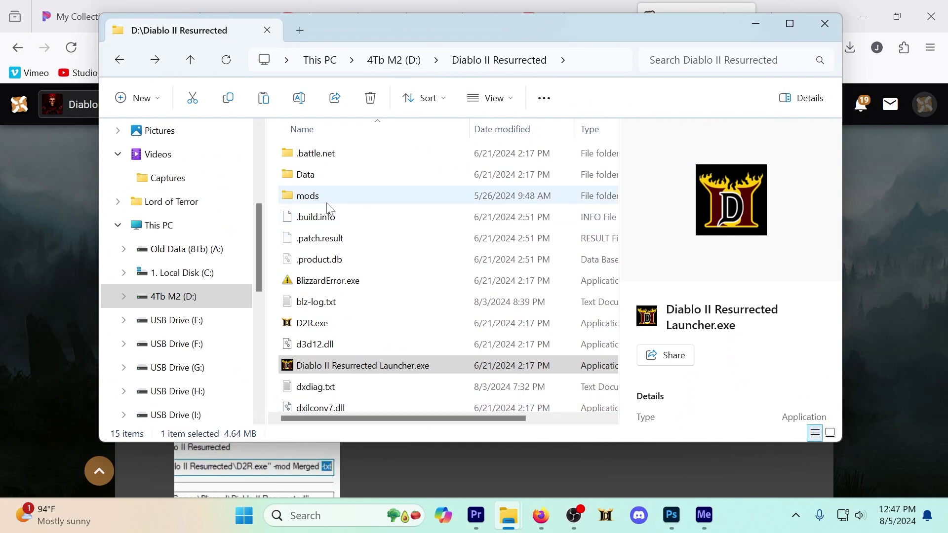
- Open mods\Merged\Merged.mpq to confirm its data folder and modinfo.json, then return to the browser
{"action": "double_click", "coordinate": [311, 195]}
{"action": "double_click", "coordinate": [316, 155]}
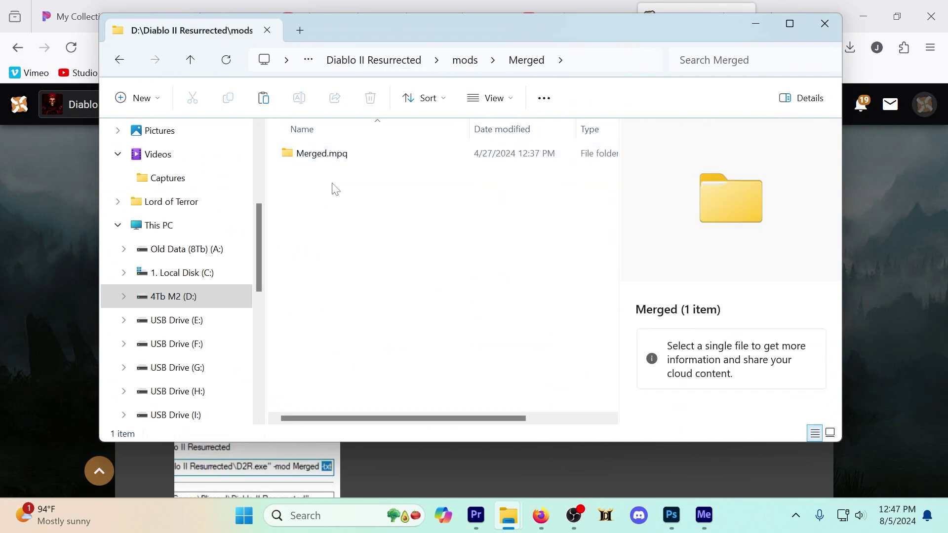
{"action": "double_click", "coordinate": [338, 155]}
{"action": "left_click", "coordinate": [558, 60]}
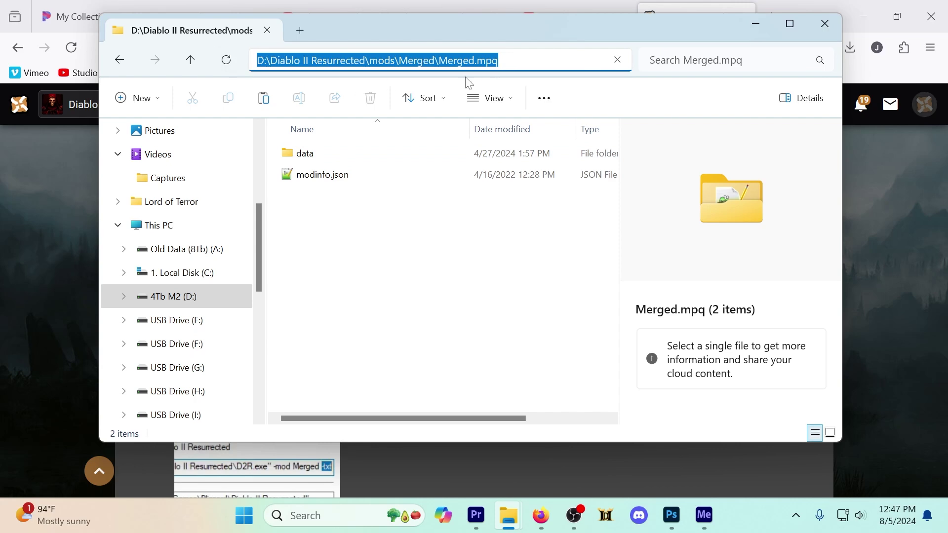
{"action": "key", "text": "super+Down"}
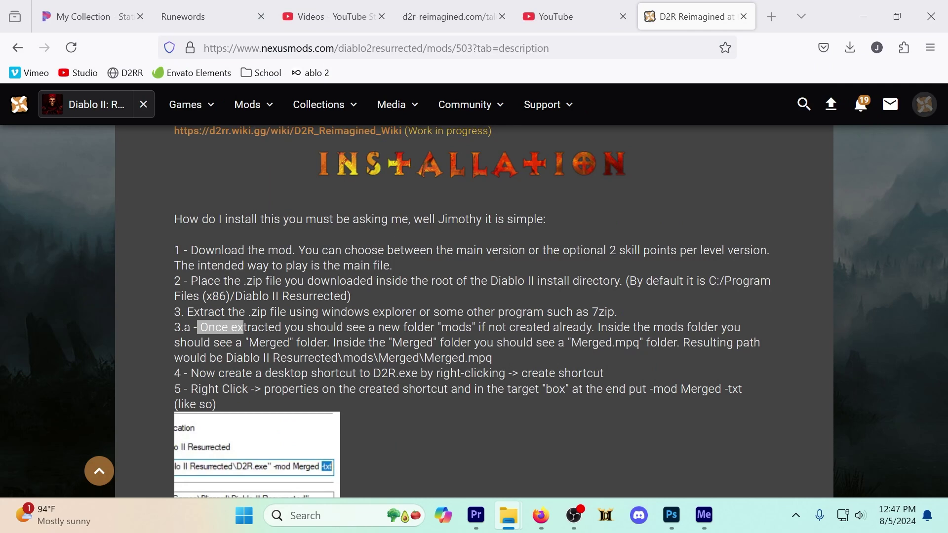
- Read step 4 about the D2R.exe desktop shortcut, then bring the Merged.mpq window forward
{"action": "scroll", "coordinate": [511, 346], "scroll_direction": "down", "scroll_amount": 2}
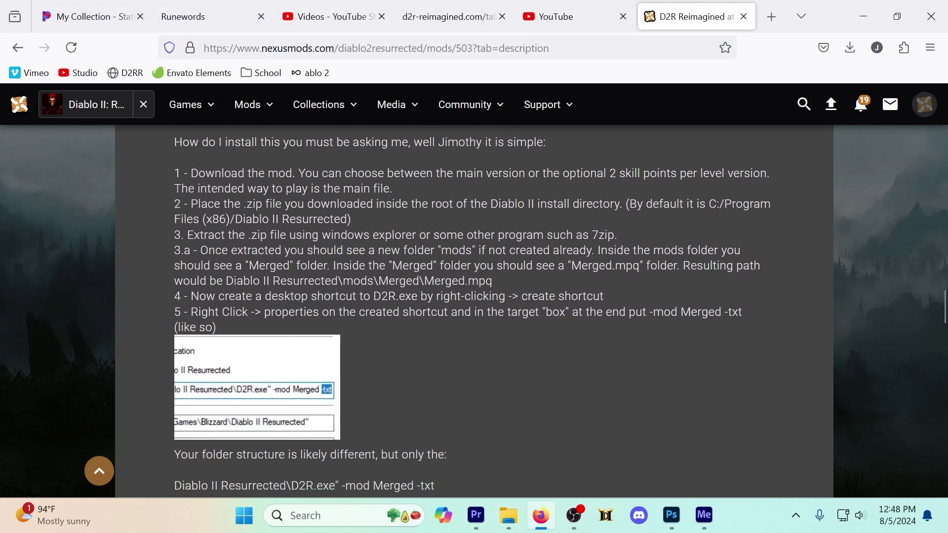
{"action": "left_click_drag", "start_coordinate": [199, 297], "coordinate": [612, 304]}
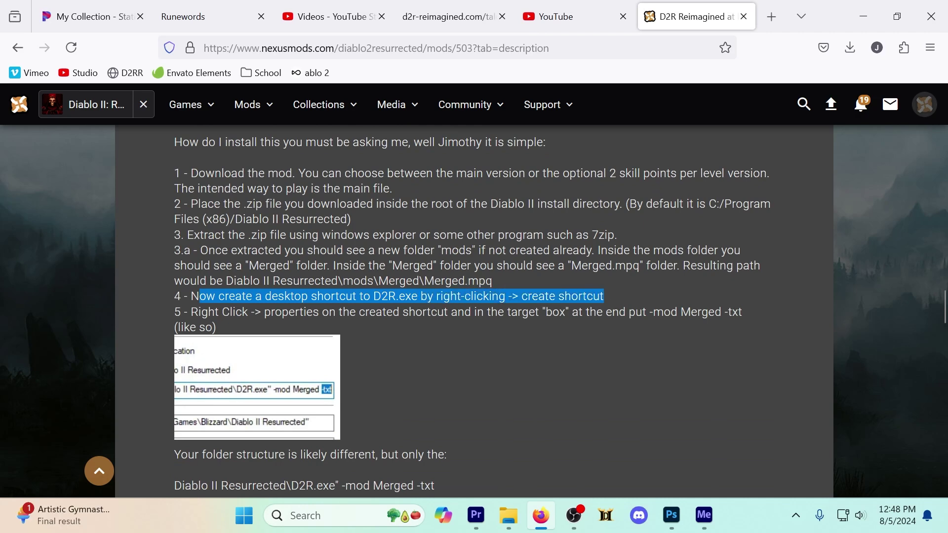
{"action": "key", "text": "alt+Tab"}
{"action": "left_click_drag", "start_coordinate": [301, 173], "coordinate": [368, 60]}
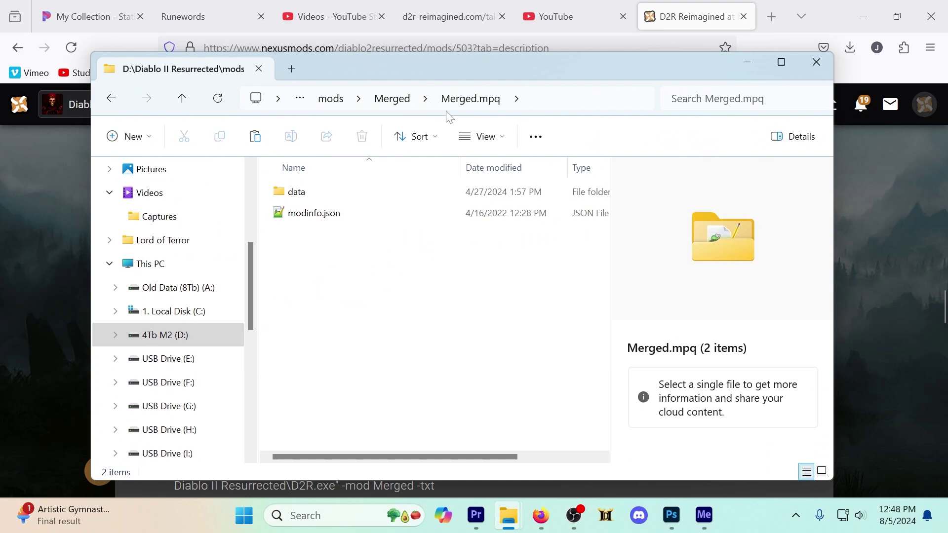
- Go up to D:\Diablo II Resurrected and create a shortcut to D2R.exe
{"action": "left_click", "coordinate": [393, 99]}
{"action": "left_click", "coordinate": [365, 98]}
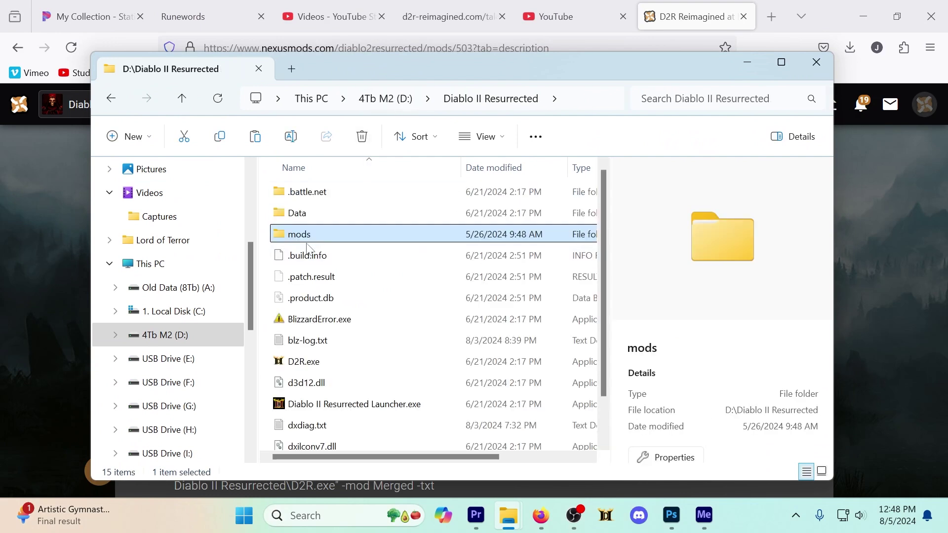
{"action": "scroll", "coordinate": [345, 273], "scroll_direction": "down", "scroll_amount": 1}
{"action": "scroll", "coordinate": [363, 271], "scroll_direction": "up", "scroll_amount": 1}
{"action": "left_click", "coordinate": [299, 368]}
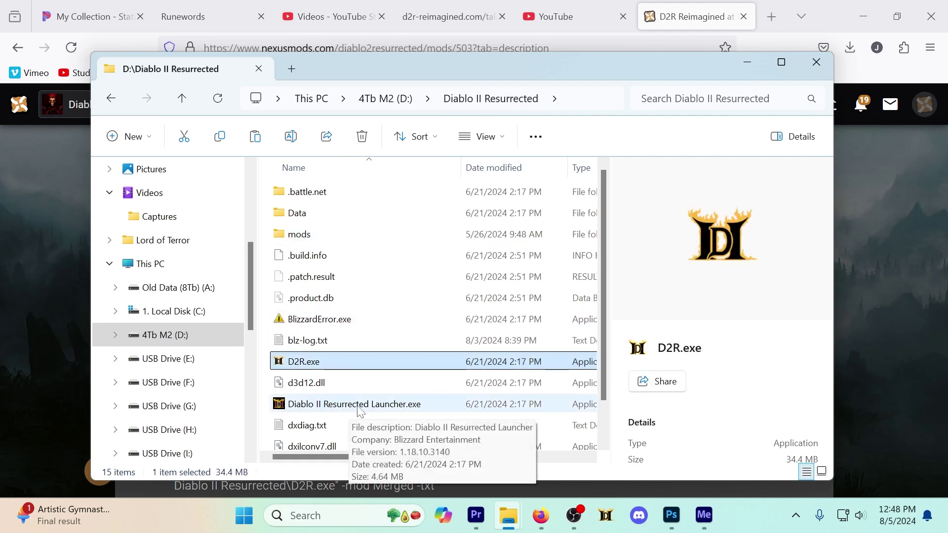
{"action": "right_click", "coordinate": [305, 368]}
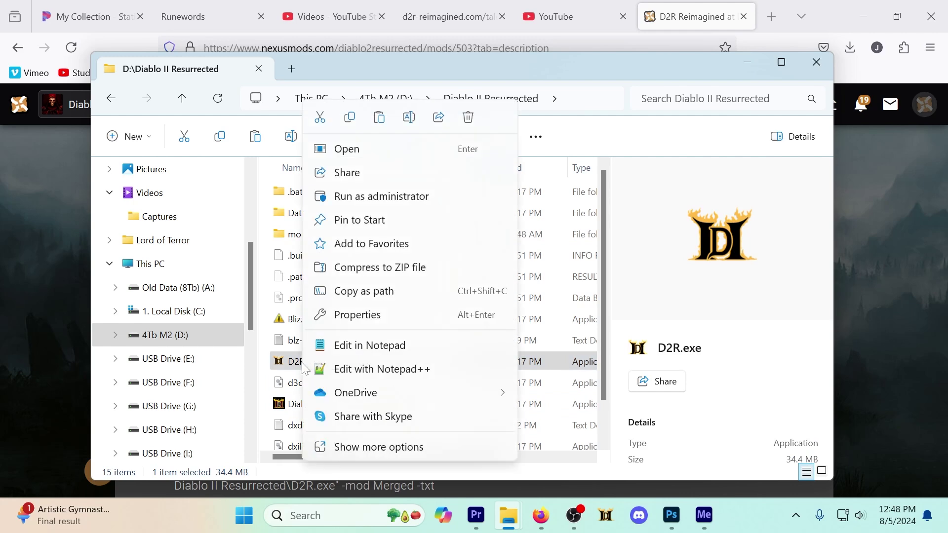
{"action": "left_click", "coordinate": [367, 447]}
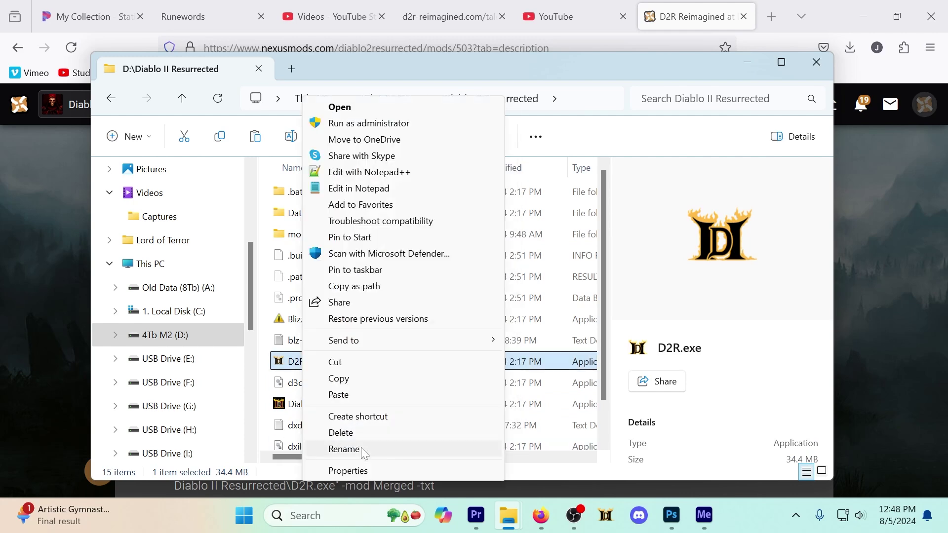
{"action": "left_click", "coordinate": [375, 417]}
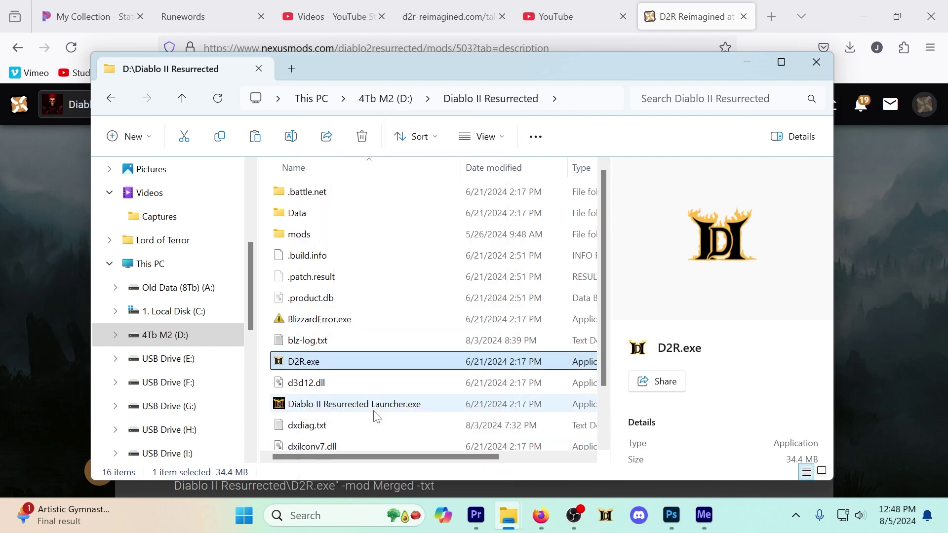
- Rename the new shortcut to 'D2R.exe - Reimagined'
{"action": "left_click", "coordinate": [343, 382]}
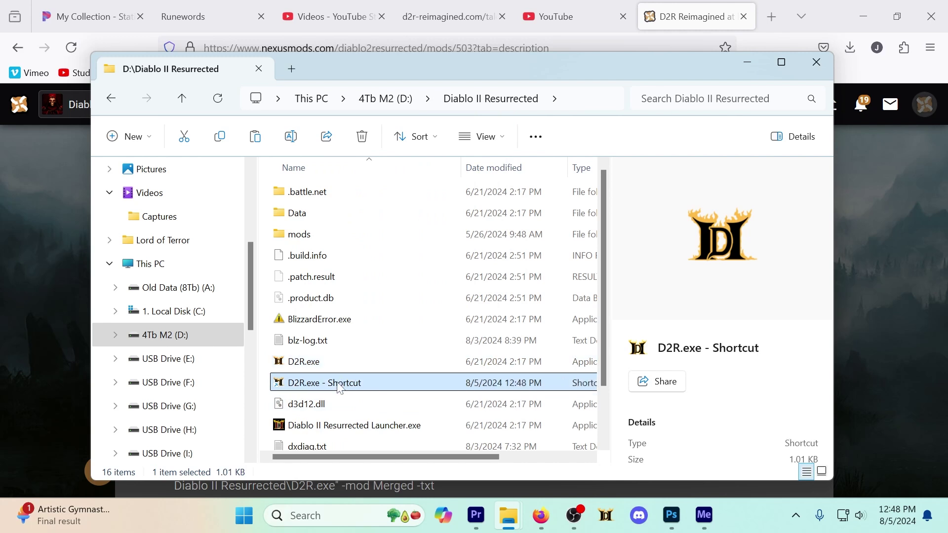
{"action": "left_click", "coordinate": [343, 383]}
{"action": "double_click", "coordinate": [344, 383]}
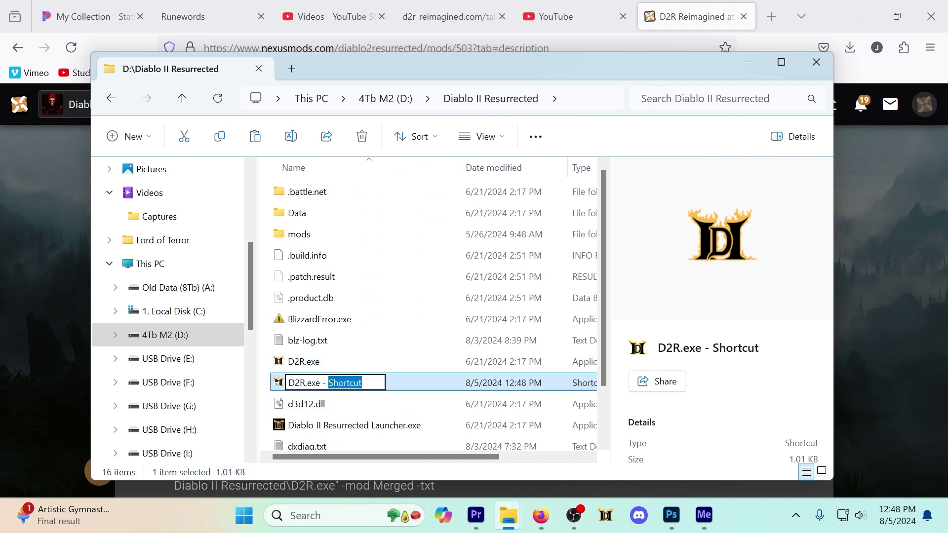
{"action": "type", "text": "R"}
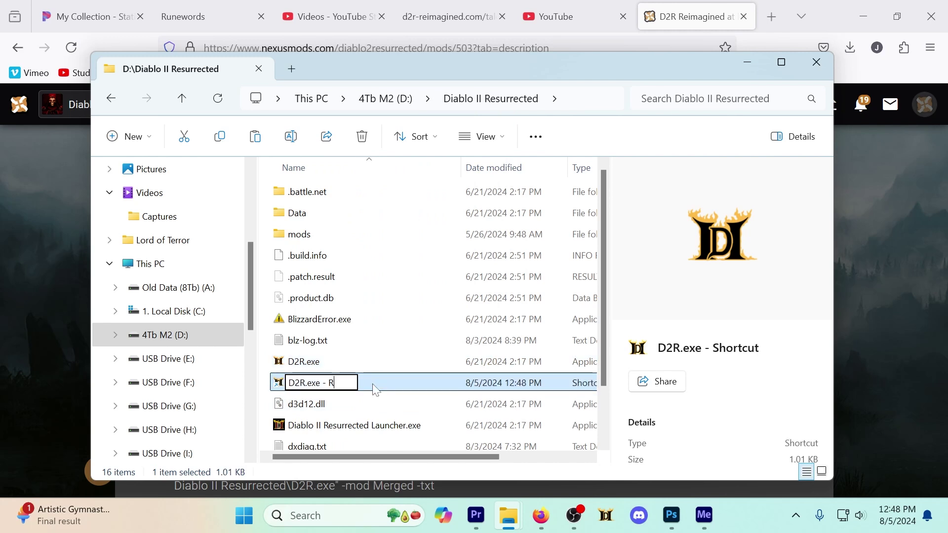
{"action": "type", "text": "eimagined"}
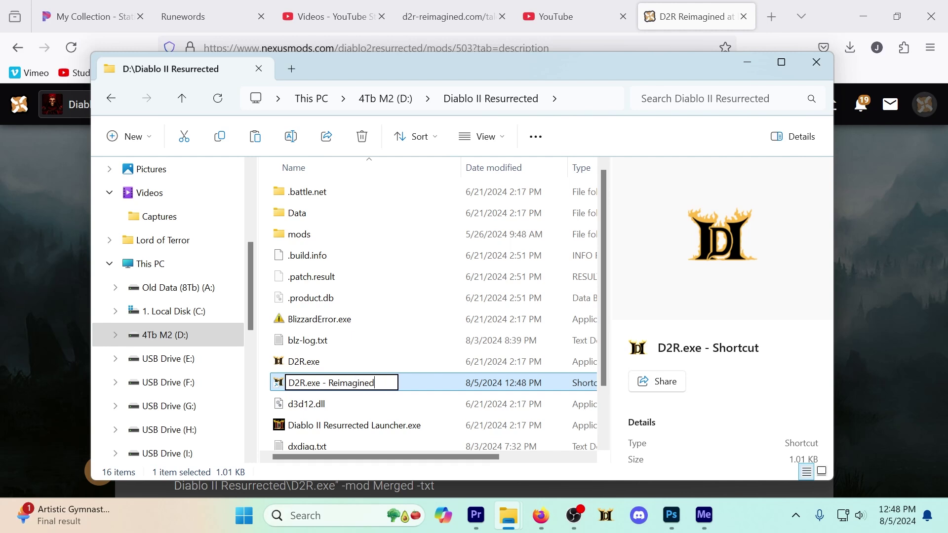
{"action": "left_click", "coordinate": [356, 217]}
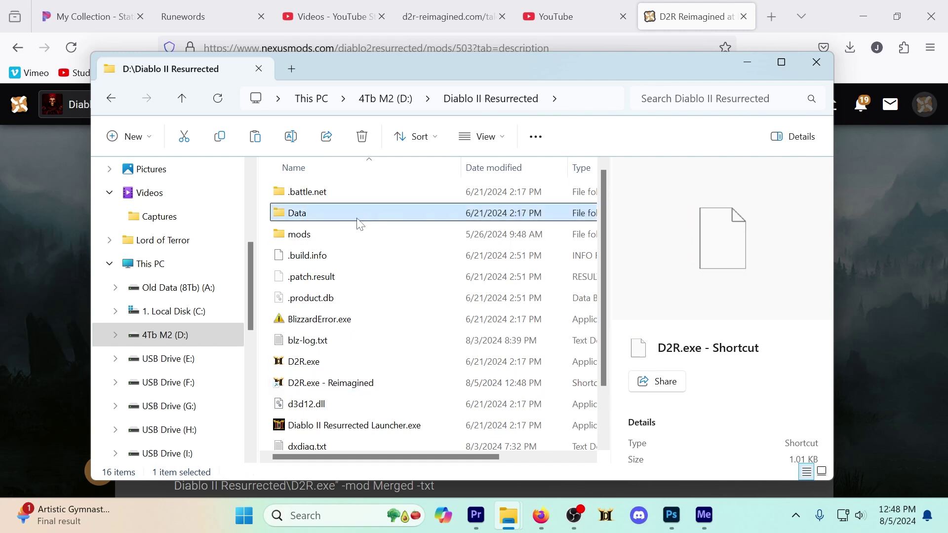
{"action": "left_click", "coordinate": [339, 381]}
- Append ' -mod Merged -txt' to the D2R.exe - Reimagined shortcut's Target and save it
{"action": "key", "text": "alt+Tab"}
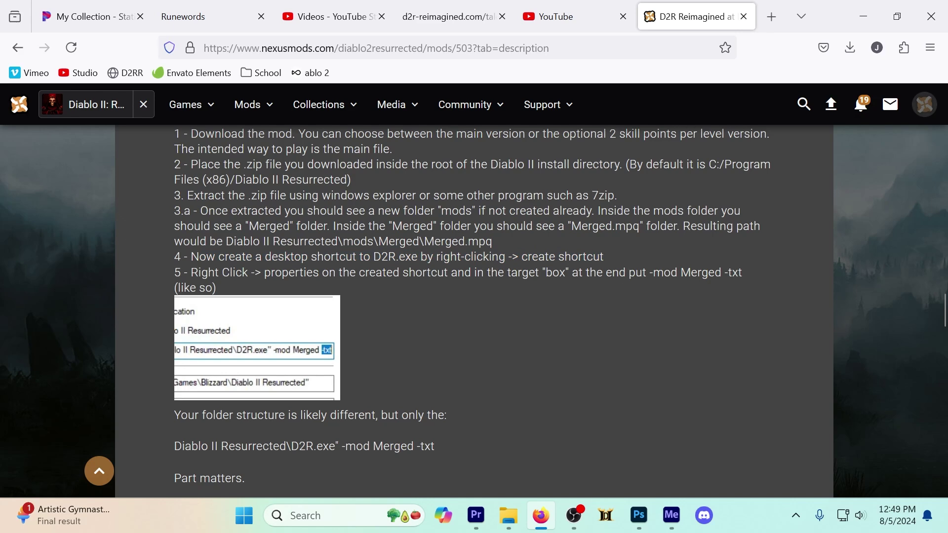
{"action": "left_click_drag", "start_coordinate": [649, 272], "coordinate": [748, 273]}
{"action": "key", "text": "ctrl+c"}
{"action": "key", "text": "alt+Tab"}
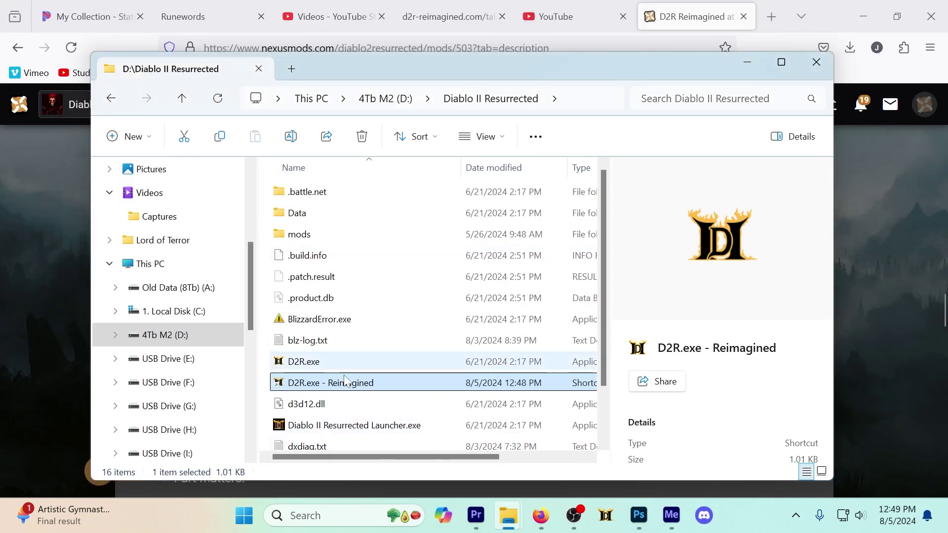
{"action": "right_click", "coordinate": [327, 390]}
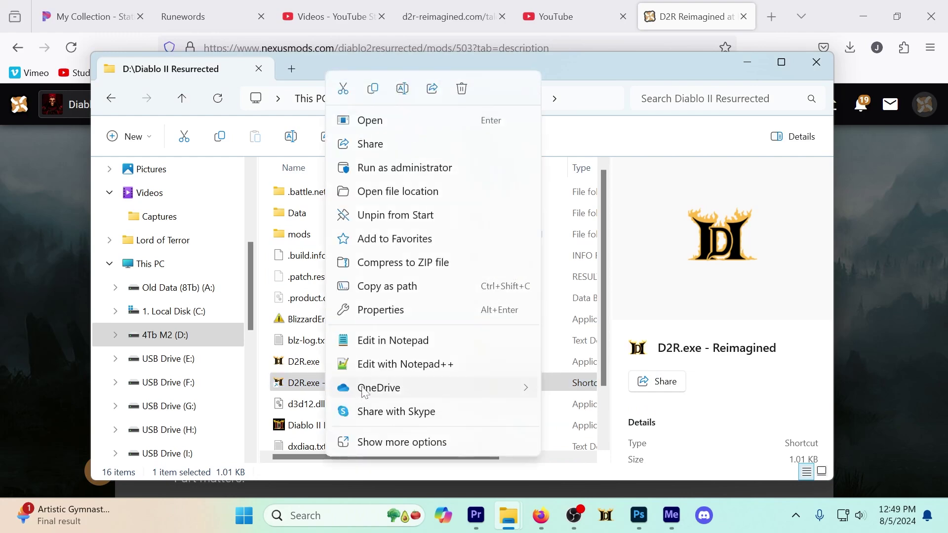
{"action": "left_click", "coordinate": [371, 308]}
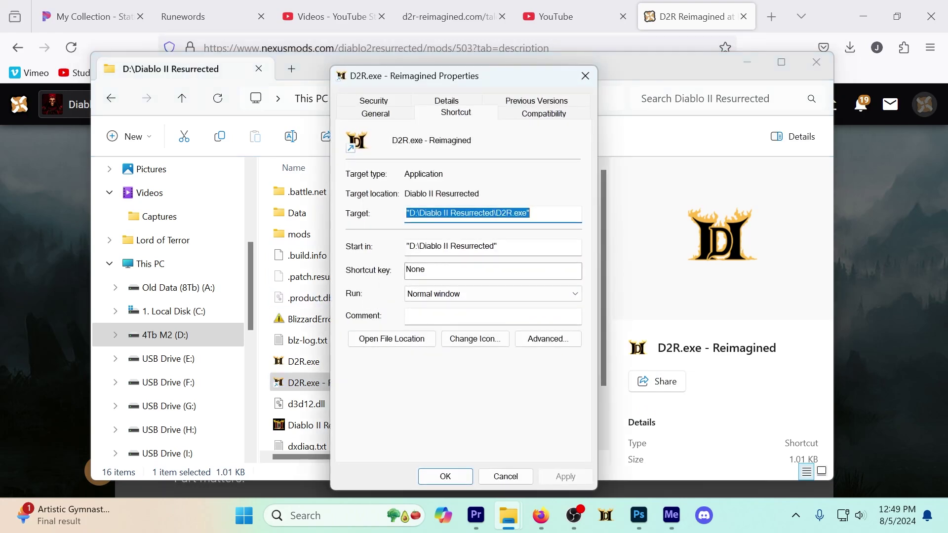
{"action": "left_click", "coordinate": [530, 213]}
{"action": "key", "text": "ctrl+v"}
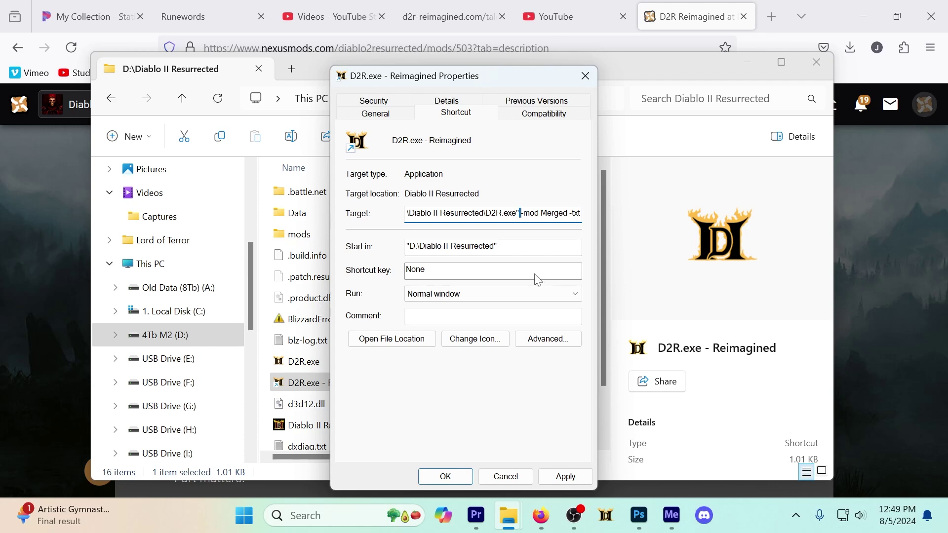
{"action": "left_click", "coordinate": [566, 477]}
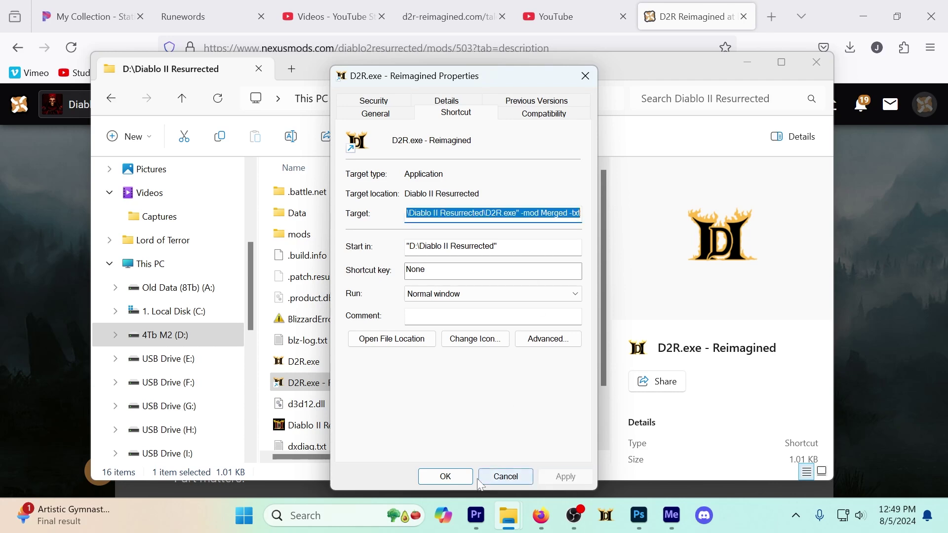
{"action": "left_click", "coordinate": [446, 477]}
- Recheck the -mod Merged -txt arguments on the mod page, then pin the Reimagined shortcut to the taskbar
{"action": "left_click", "coordinate": [748, 62]}
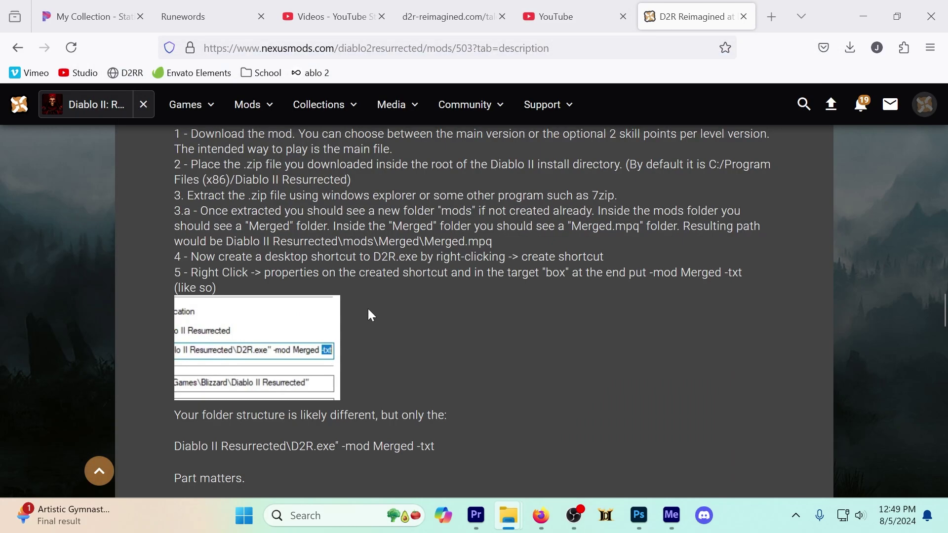
{"action": "scroll", "coordinate": [474, 297], "scroll_direction": "down", "scroll_amount": 2}
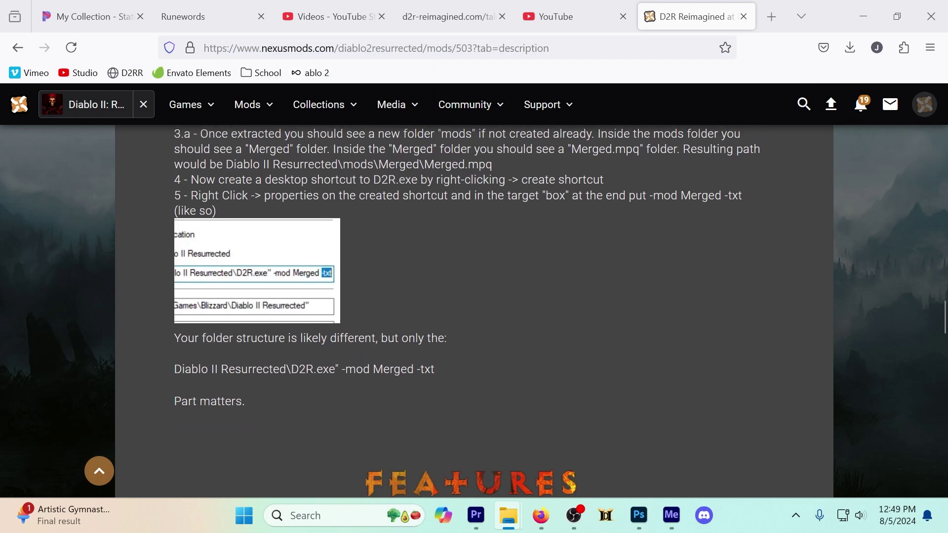
{"action": "left_click_drag", "start_coordinate": [339, 369], "coordinate": [424, 369]}
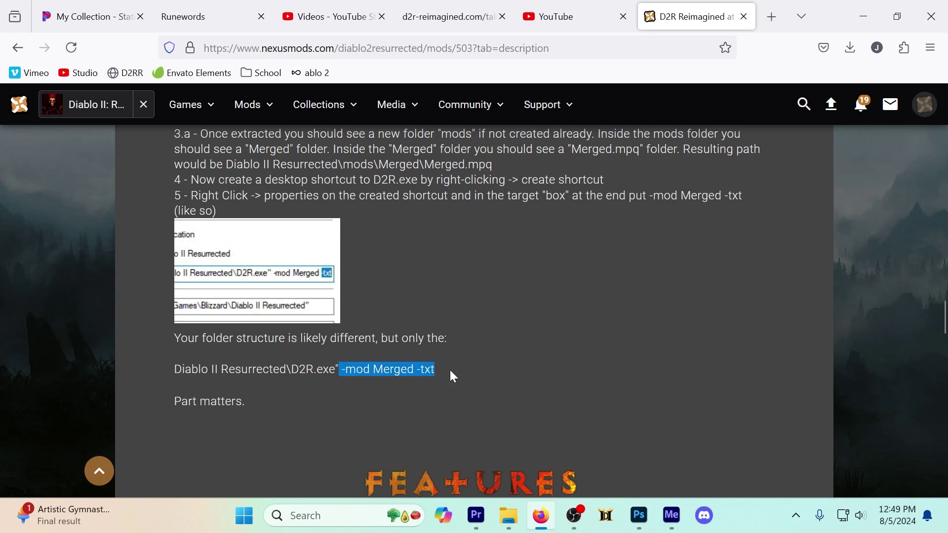
{"action": "scroll", "coordinate": [366, 392], "scroll_direction": "down", "scroll_amount": 3}
{"action": "scroll", "coordinate": [367, 386], "scroll_direction": "up", "scroll_amount": 3}
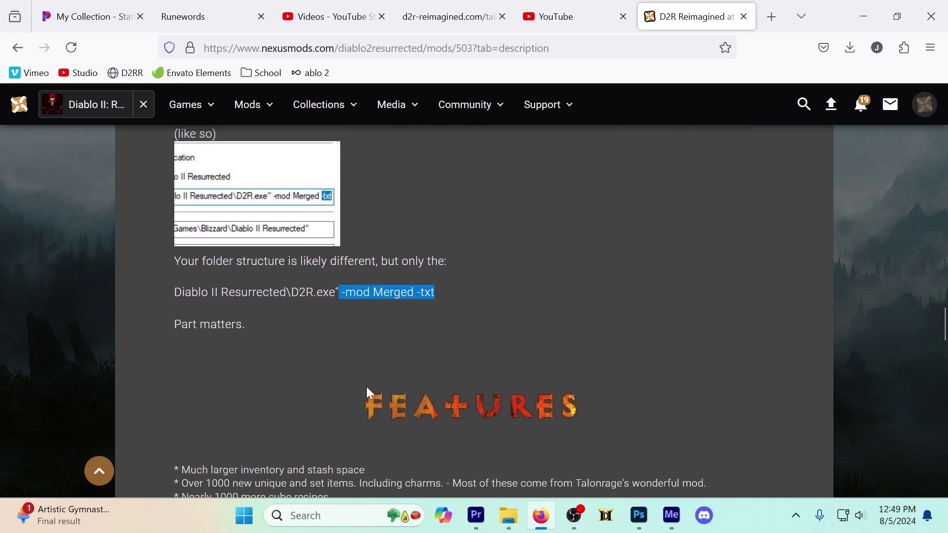
{"action": "key", "text": "alt+Tab"}
{"action": "left_click_drag", "start_coordinate": [324, 383], "coordinate": [606, 518]}
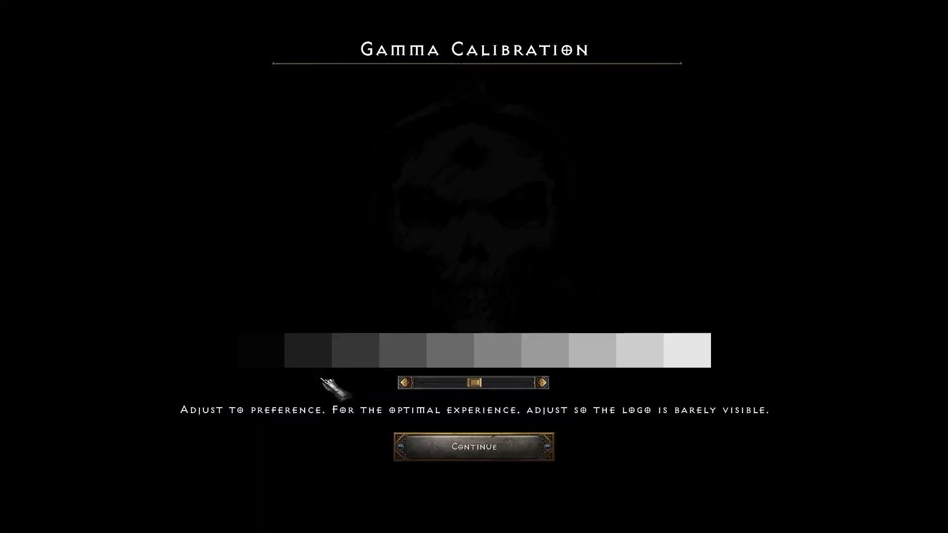
- Accept the gamma and color blind calibration screens with Continue
{"action": "left_click", "coordinate": [457, 445]}
{"action": "left_click", "coordinate": [460, 446]}
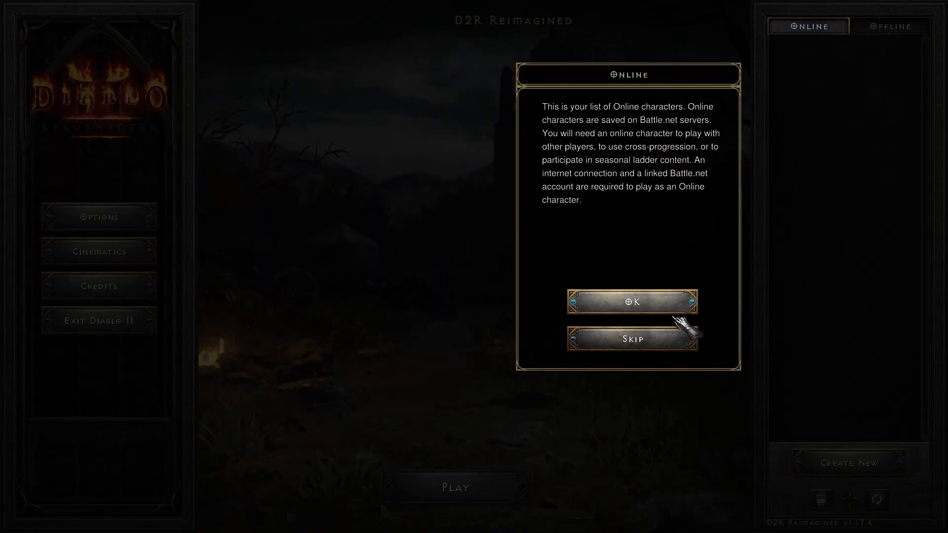
- Create an offline Paladin named 'dfgsdsj' and open the Rogue Encampment stash
{"action": "left_click", "coordinate": [673, 336]}
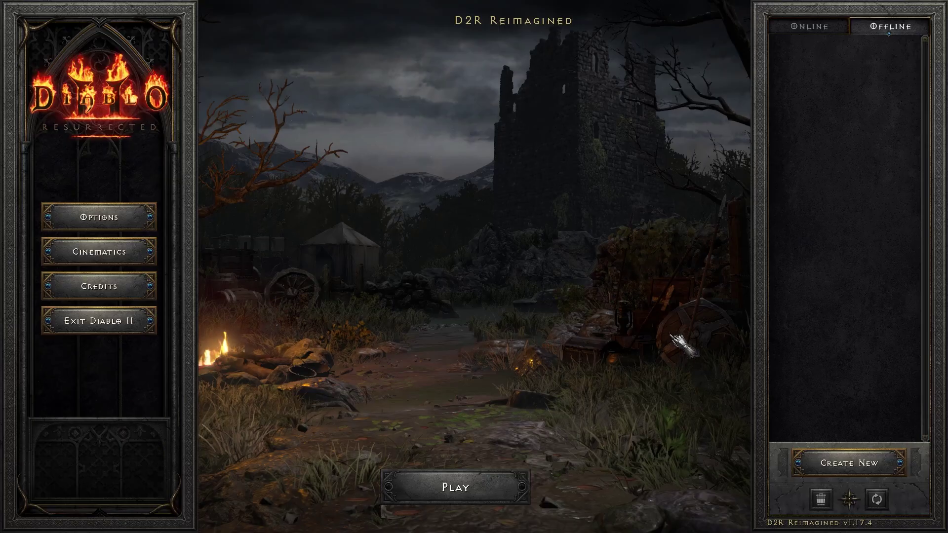
{"action": "left_click", "coordinate": [849, 462]}
{"action": "type", "text": "dfgsdsj"}
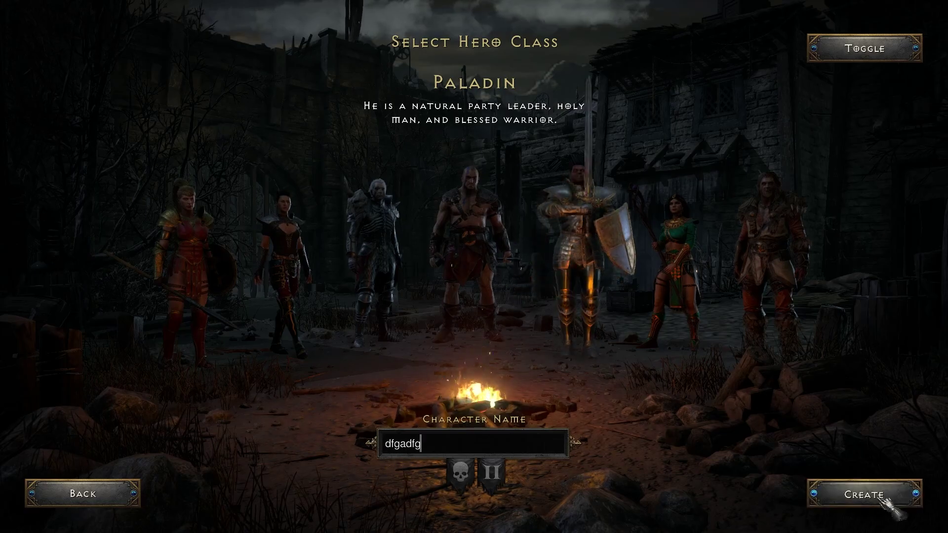
{"action": "left_click", "coordinate": [864, 493]}
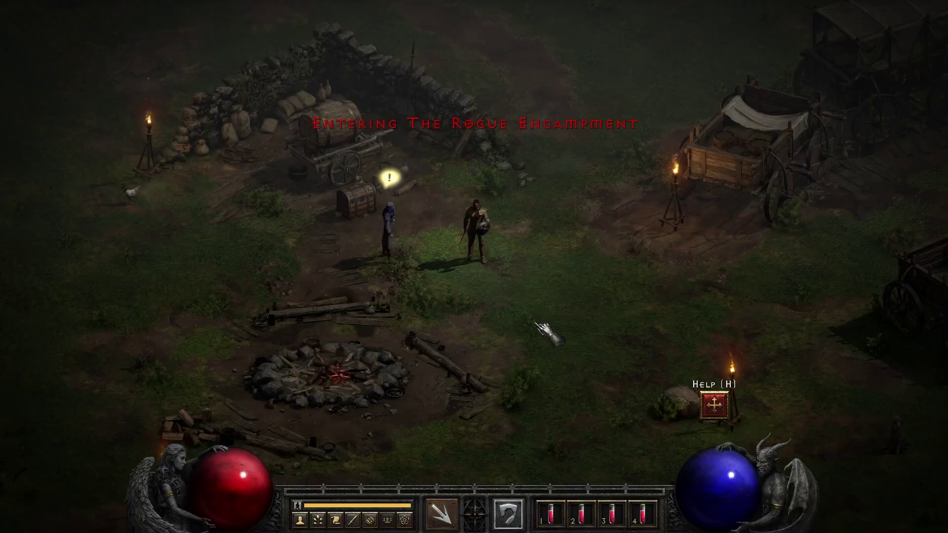
{"action": "left_click", "coordinate": [401, 183]}
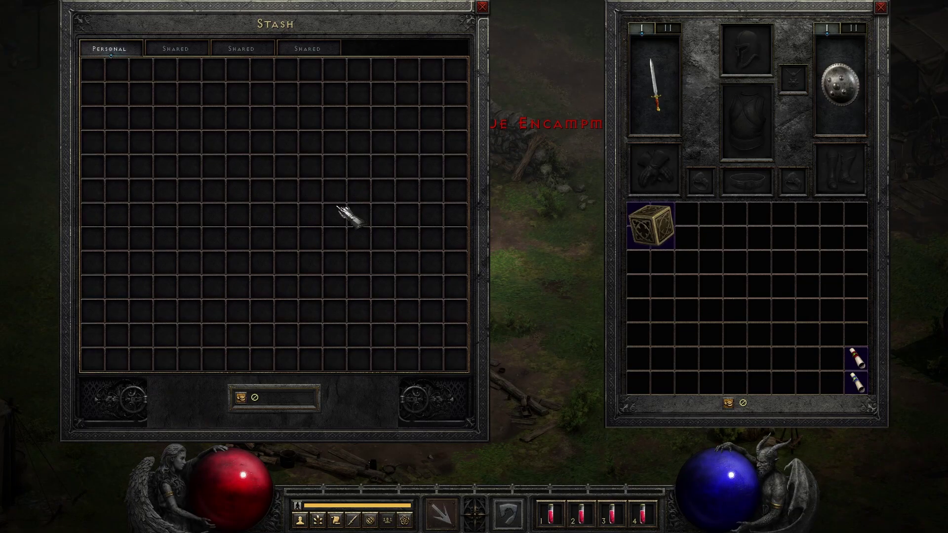